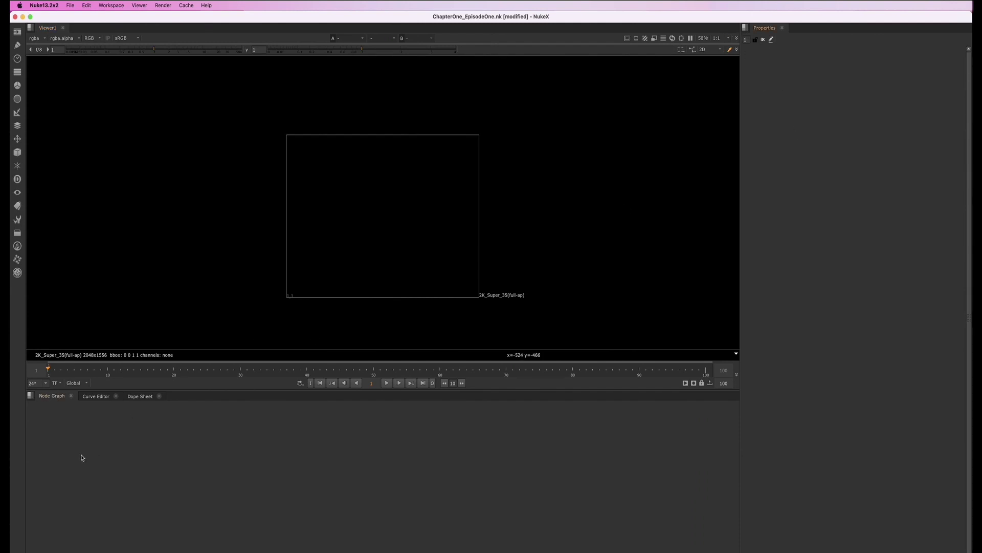
- Cycle through Curve Editor, Dope Sheet and Node Graph, then close the Node Graph pane
left_click(95, 397)
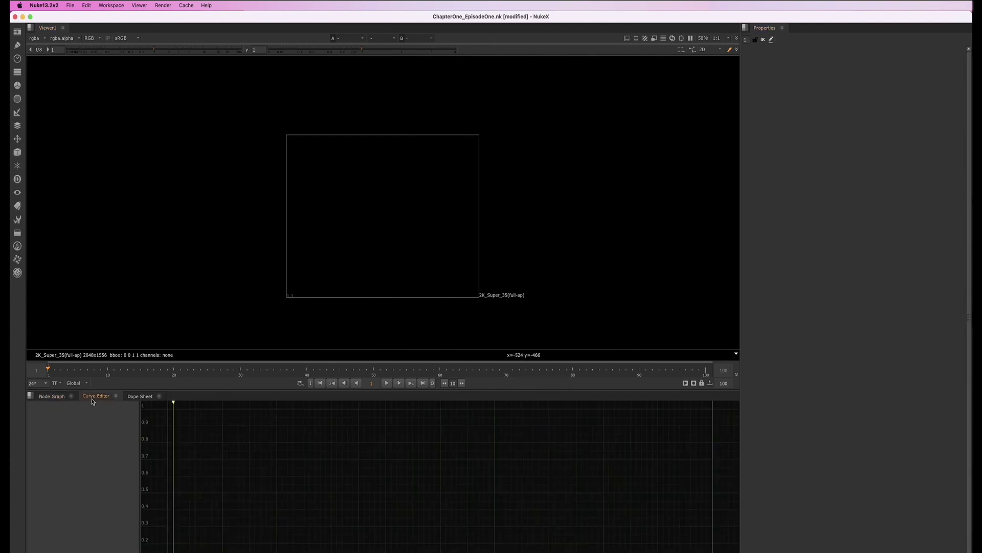
left_click(140, 396)
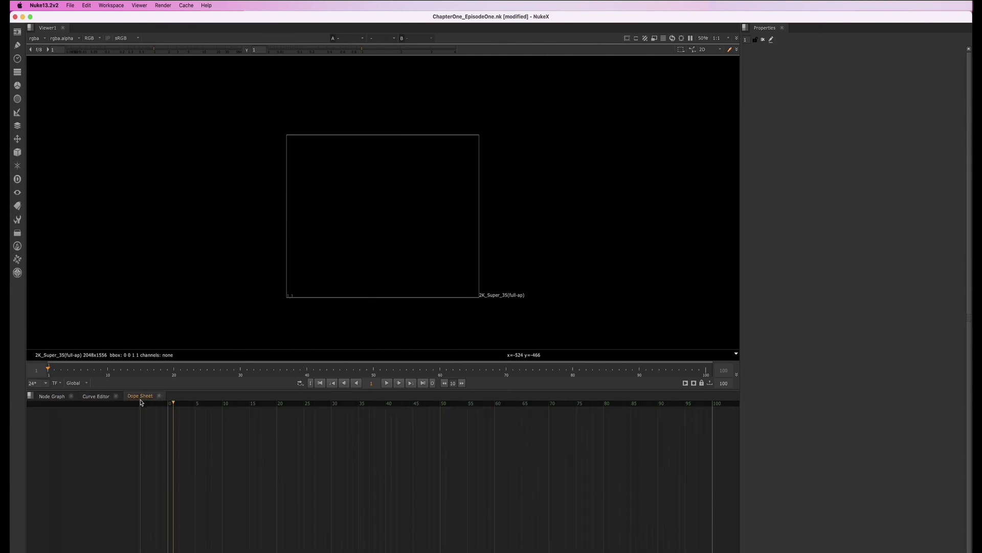
left_click(50, 397)
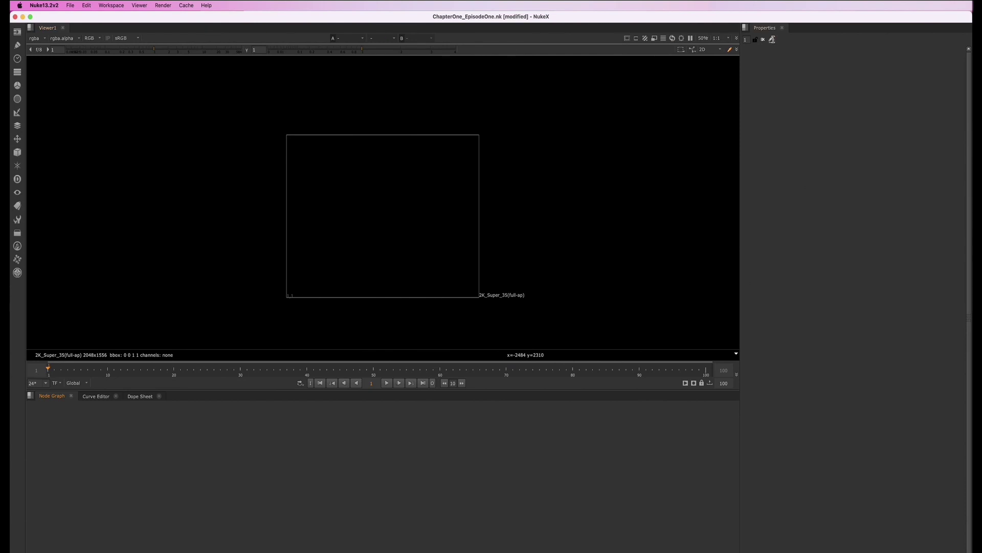
left_click(29, 396)
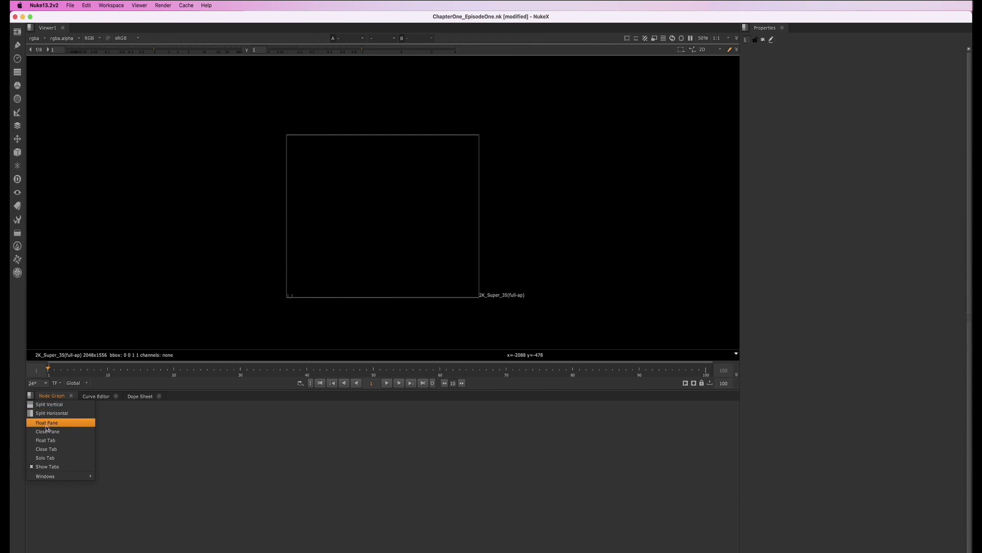
left_click(48, 432)
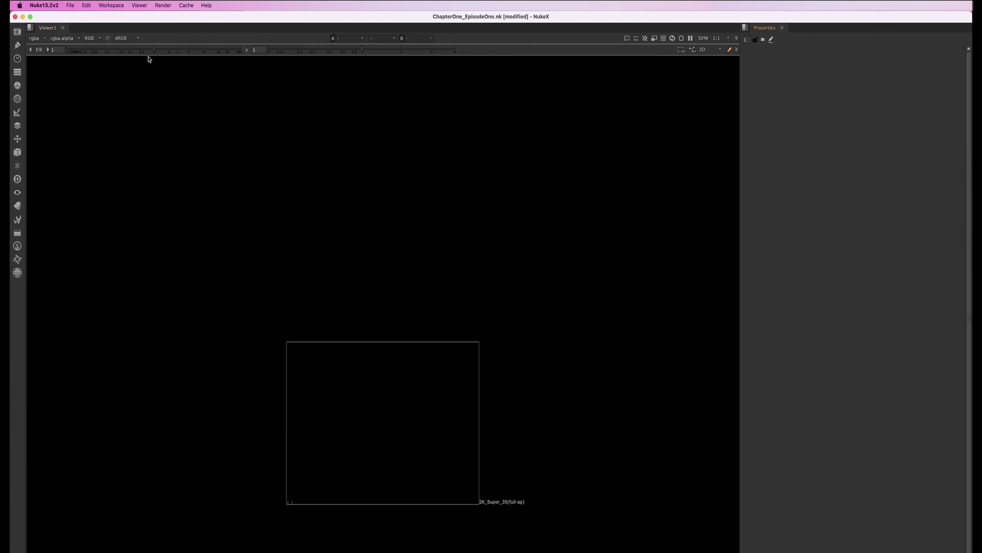
- Reset the workspace to its default layout
left_click(111, 5)
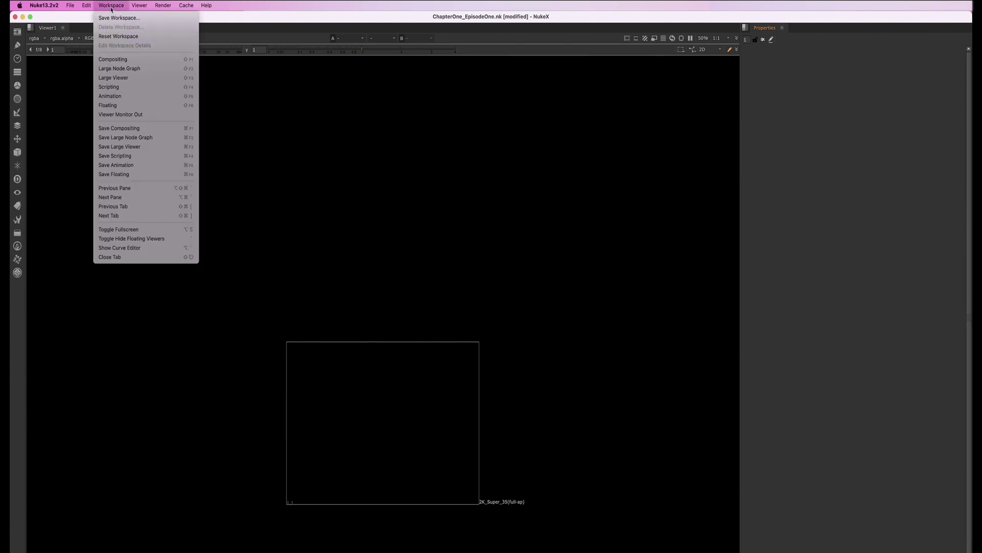
left_click(117, 39)
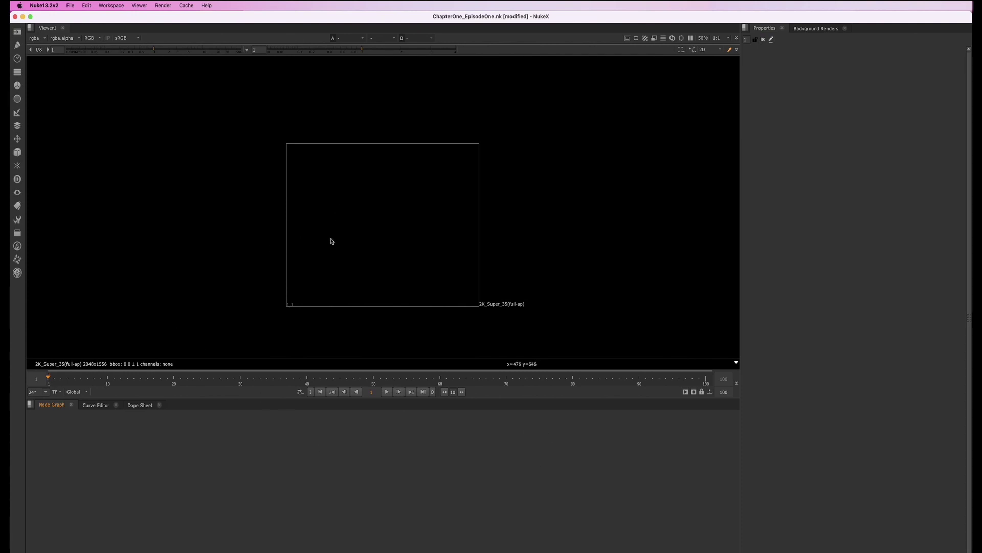
- Add a Viewer1 node with Ctrl+I, deselect it, and bring up Project Settings with S
key("ctrl+i")
left_click(342, 512)
mouse_move(339, 504)
left_mouse_down()
mouse_move(353, 452)
mouse_move(344, 455)
left_mouse_up()
left_click_drag(470, 296, 528, 317)
left_click_drag(471, 292, 546, 322)
left_click(400, 493)
key("s")
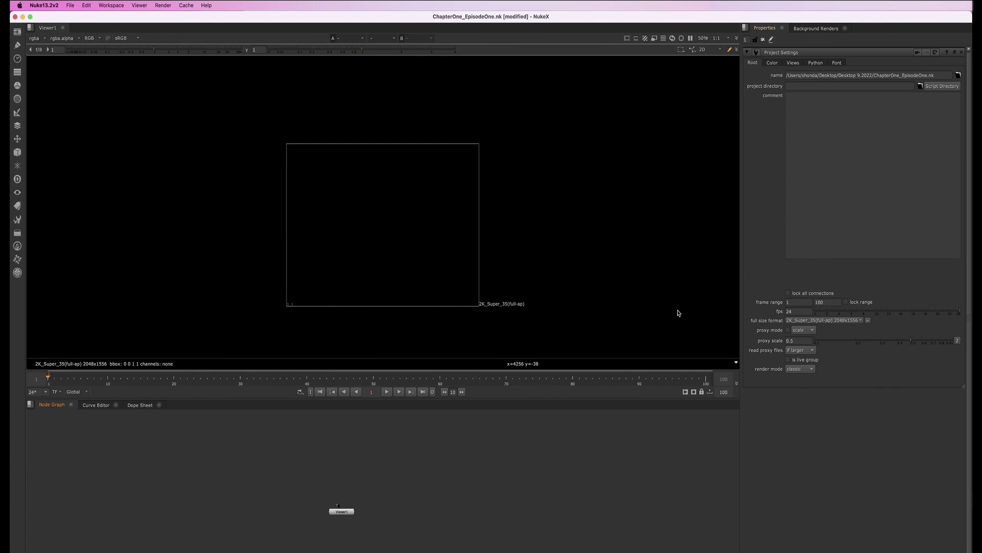
- Set full size format to PC_Video 640x480, fit it in the viewer, and clear the Properties bin
left_click_drag(476, 285, 538, 327)
left_click(823, 320)
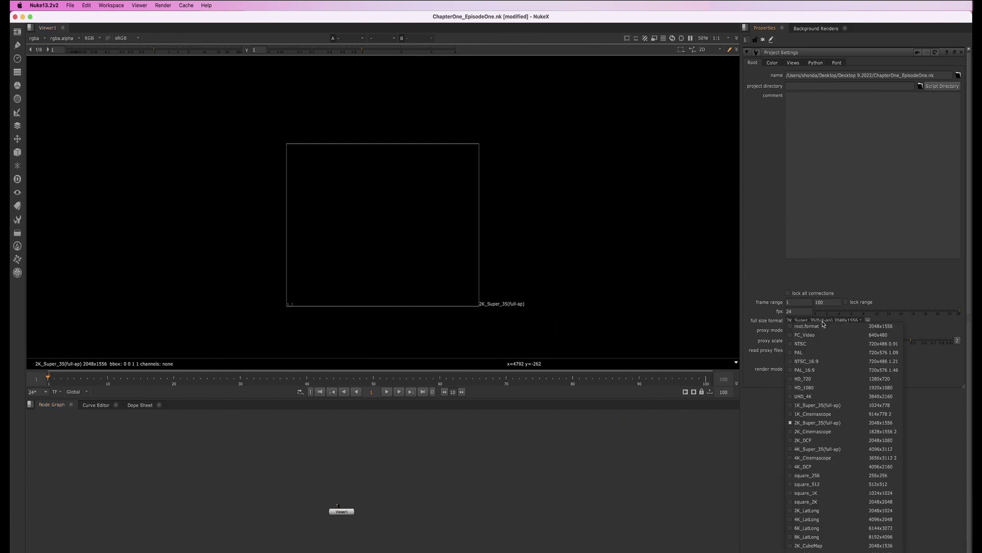
left_click(822, 325)
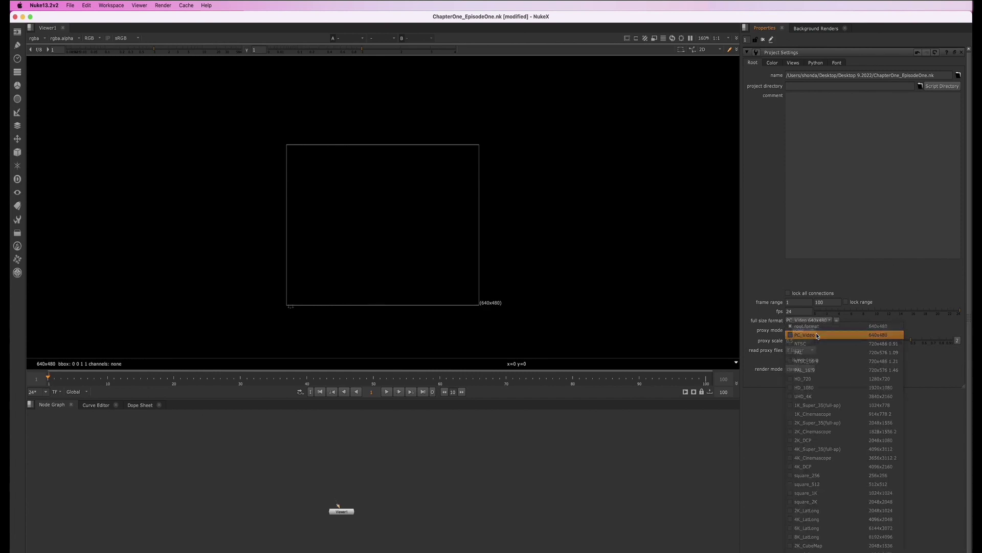
left_click(821, 334)
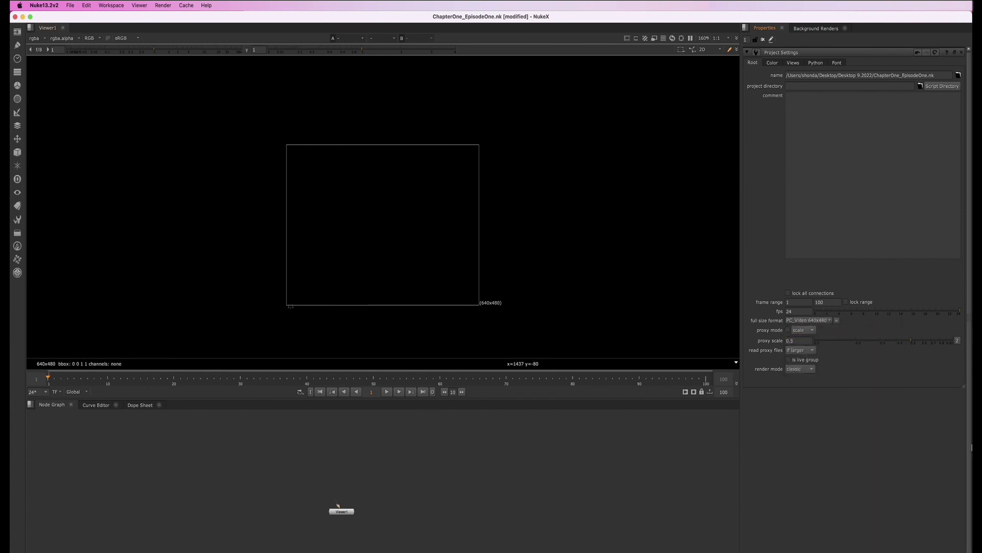
key("f")
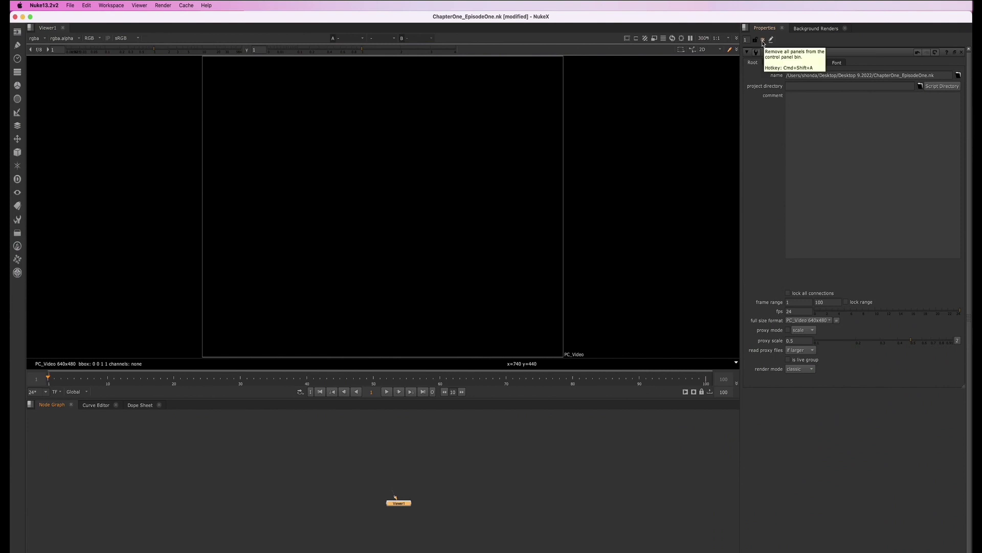
left_click(763, 43)
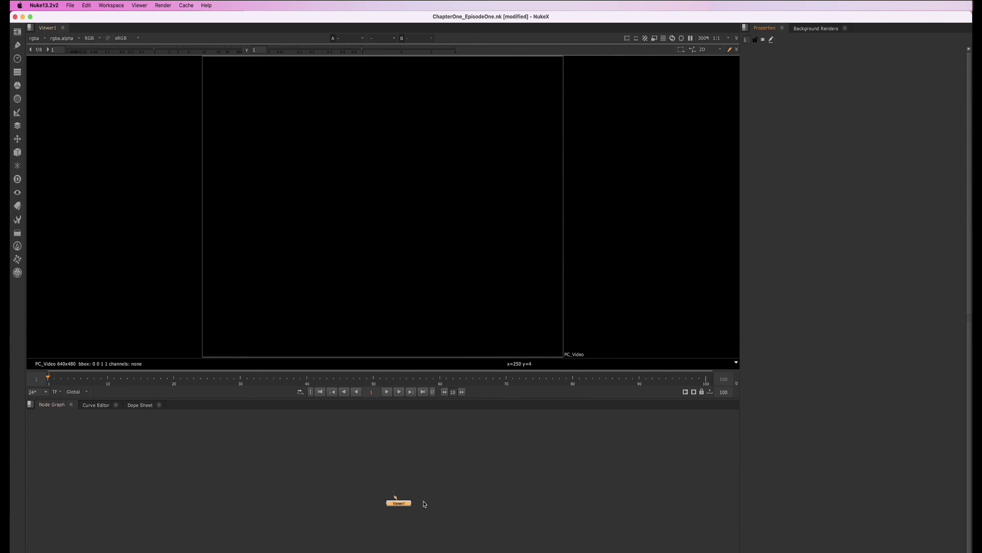
- Create Viewer2 via New Comp Viewer, move it beside Viewer1, and switch between the two viewer tabs
left_click(382, 477)
left_click(402, 506)
left_click(140, 6)
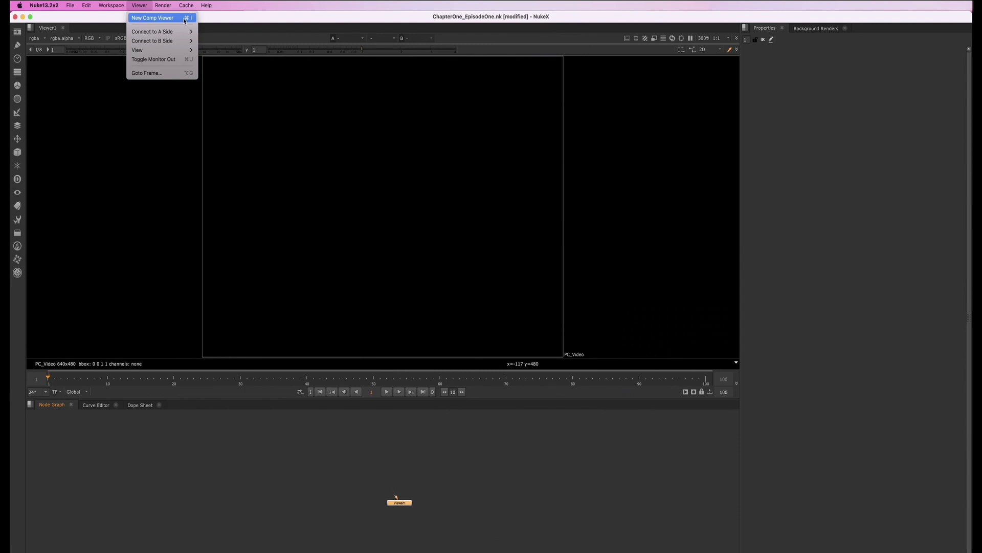
left_click(156, 19)
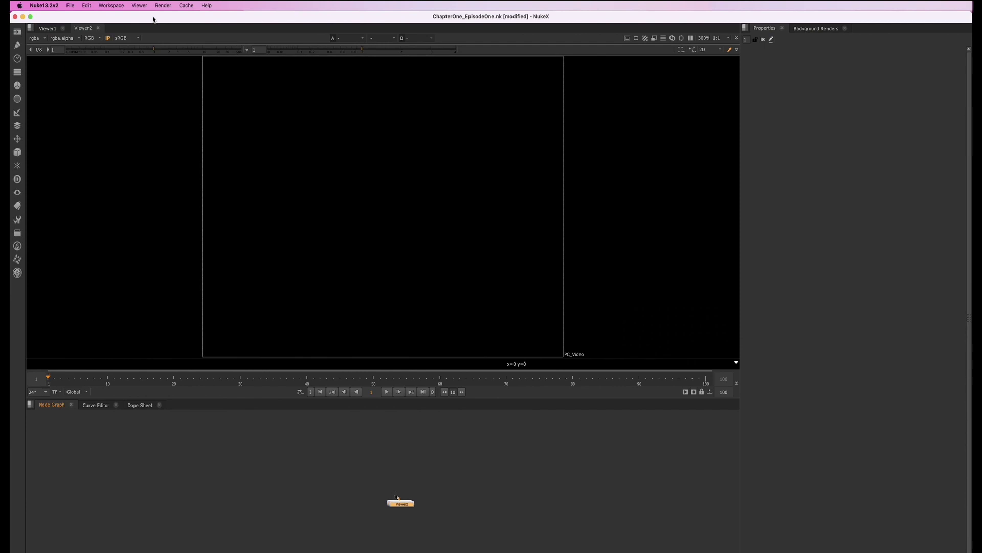
left_click_drag(399, 503, 432, 506)
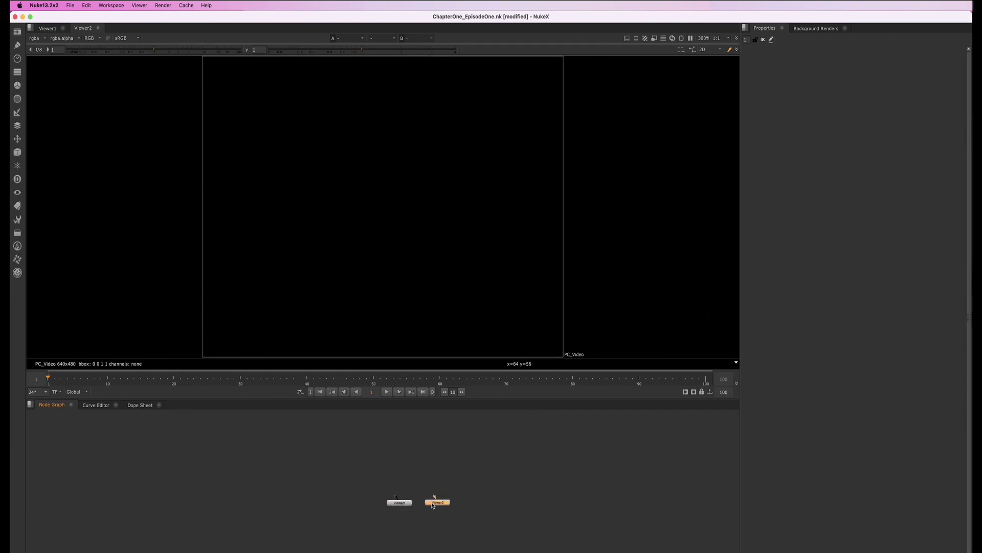
left_click(49, 29)
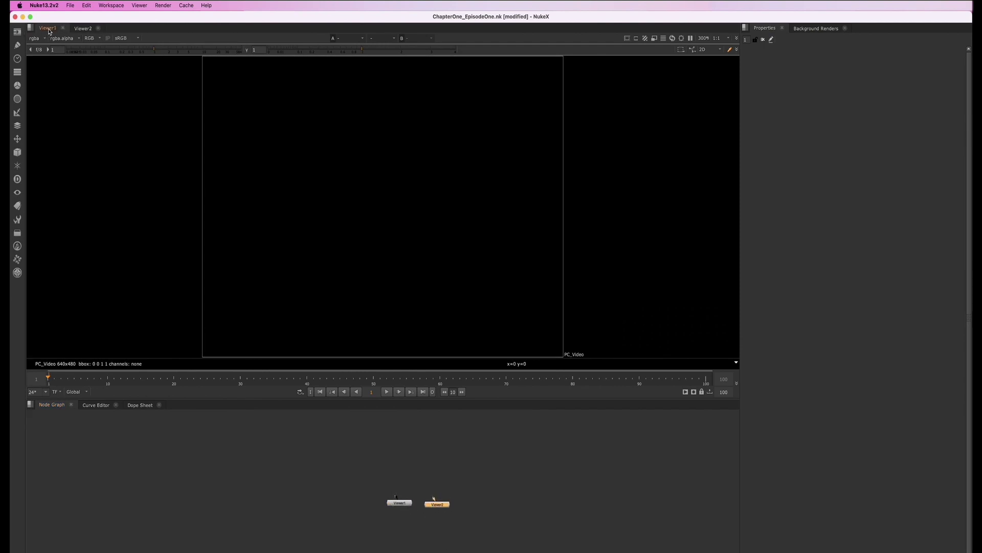
left_click(83, 29)
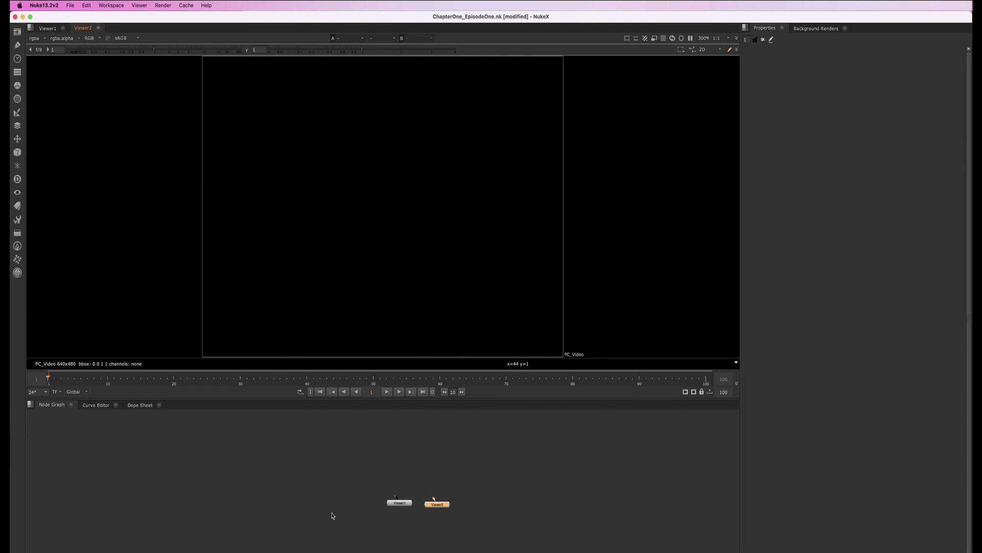
- Delete Viewer2, then recreate it from the right-click Image menu
key("Delete")
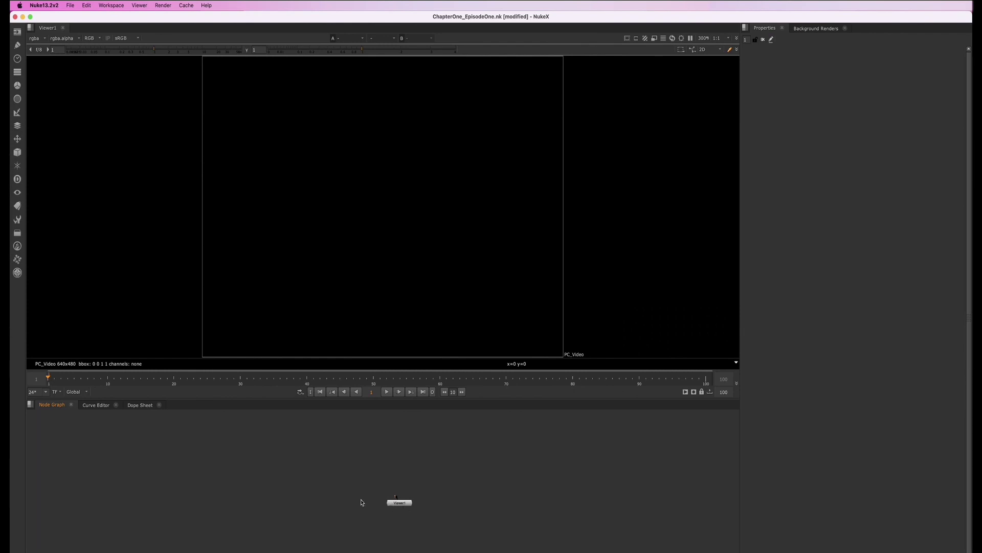
right_click(361, 504)
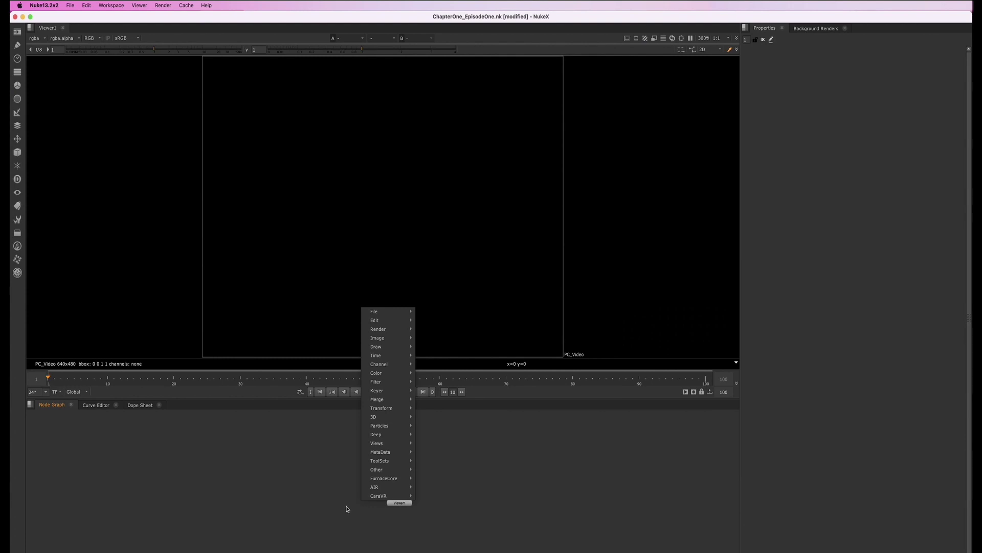
mouse_move(378, 338)
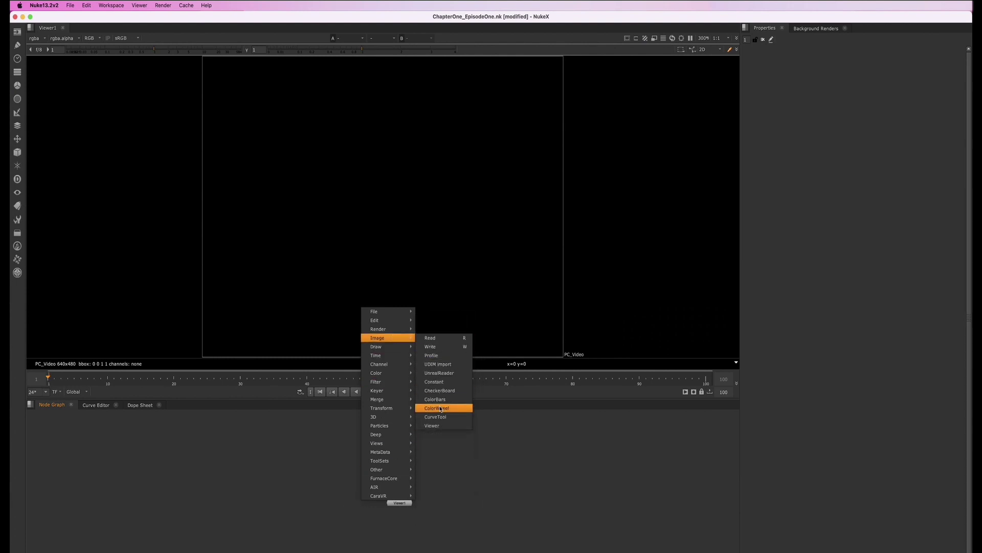
left_click(434, 425)
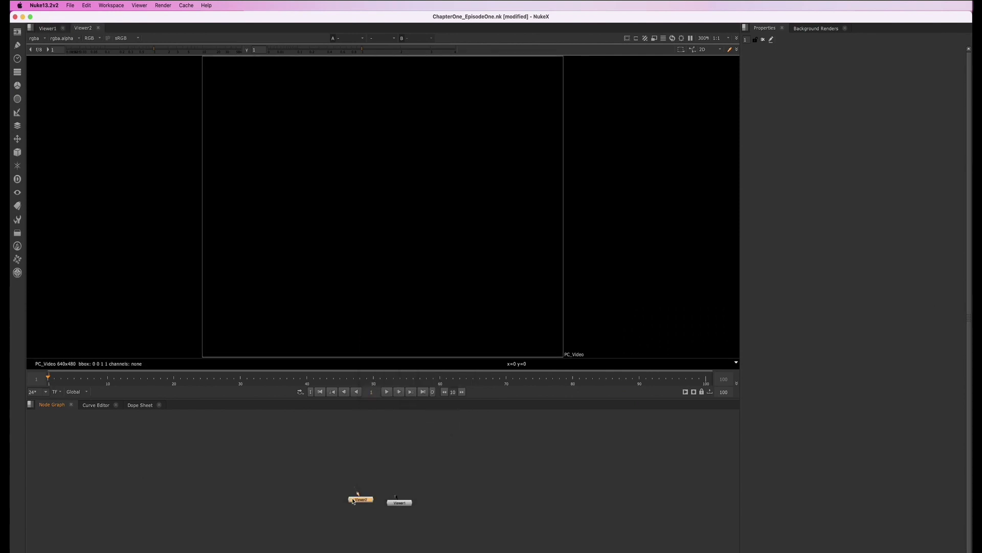
double_click(358, 502)
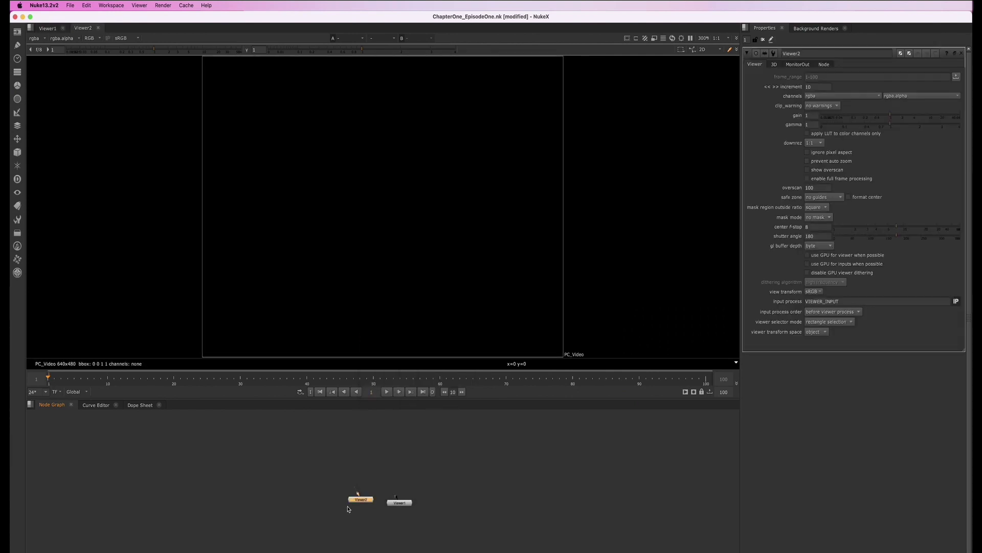
left_click(309, 507)
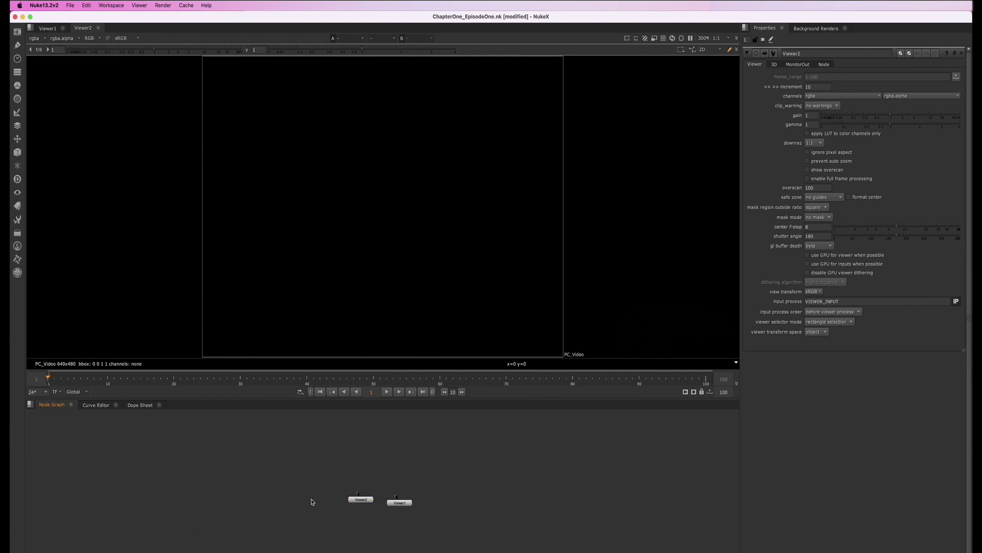
- Add a Viewer3 node from the Tab node search
key("Tab")
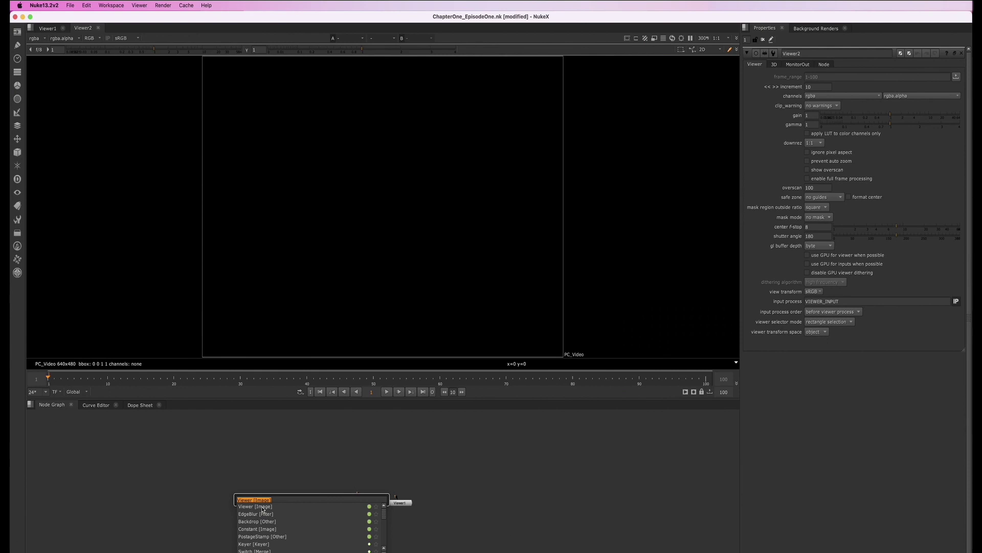
type("viewer")
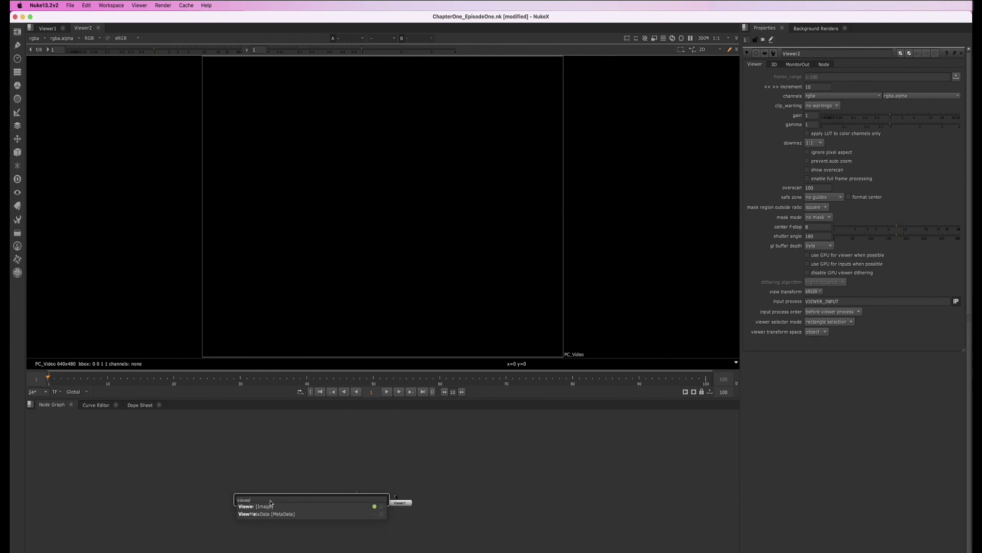
left_click(271, 507)
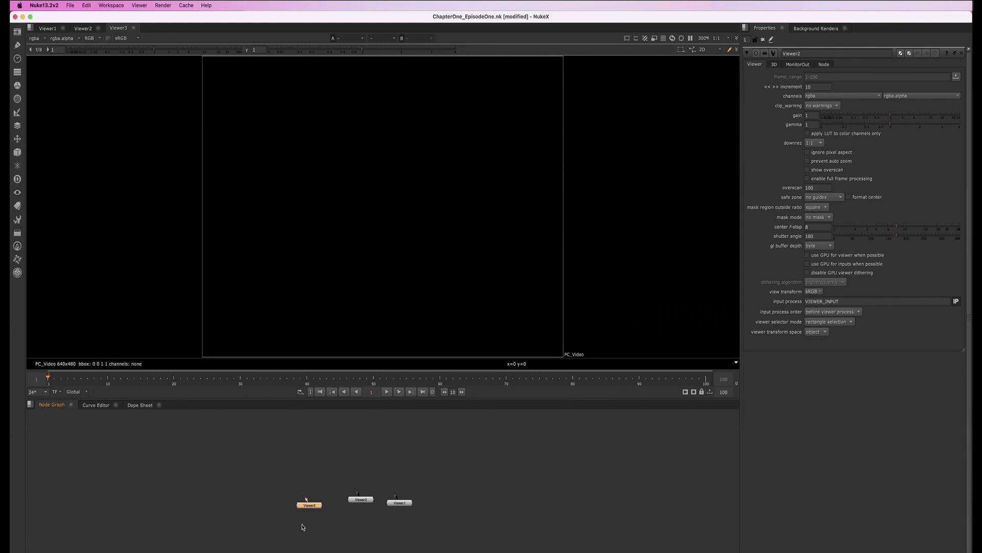
left_click(442, 511)
- Create Viewer4, delete Viewer4, Viewer1 and Viewer2, and show Viewer3's properties
key("ctrl+i")
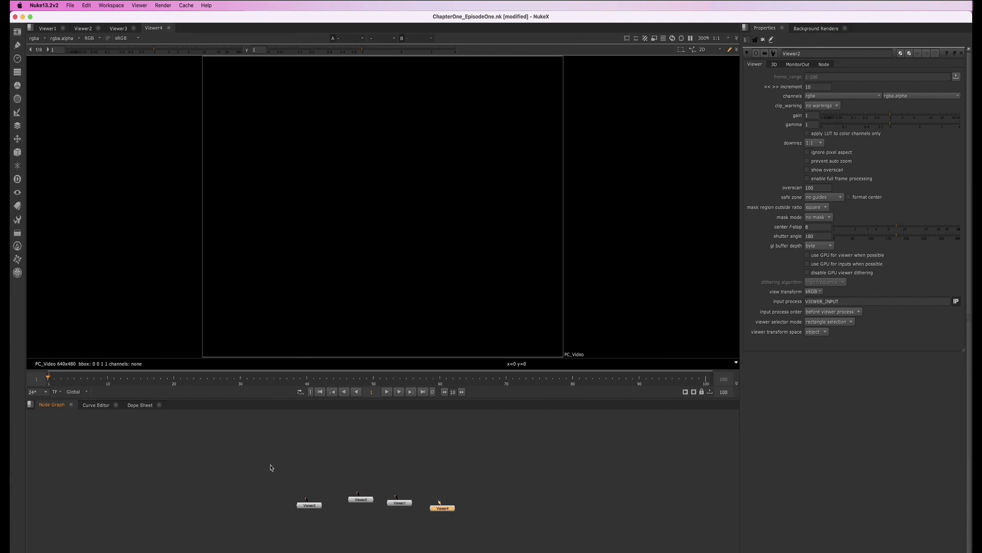
mouse_move(376, 502)
left_mouse_down()
mouse_move(433, 525)
mouse_move(436, 517)
left_mouse_up()
key("Delete")
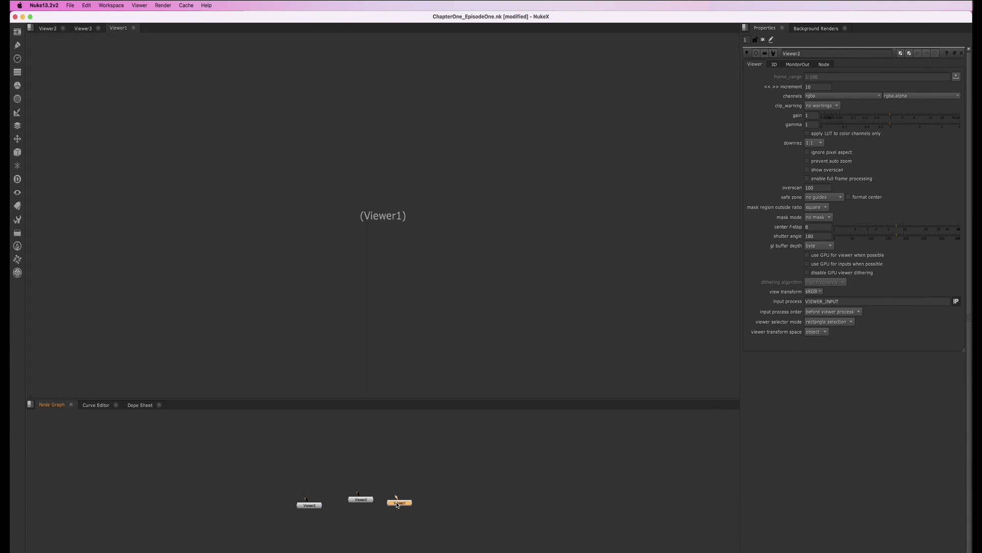
key("Delete")
left_click_drag(357, 501, 351, 509)
key("Delete")
left_click(315, 506)
double_click(315, 507)
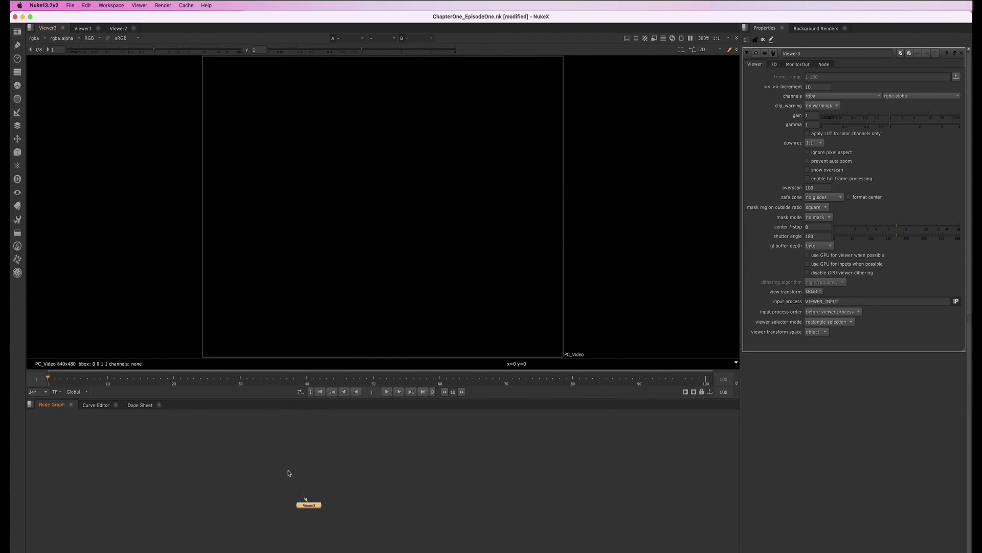
- Add Read1 loading Beauty_001.exr via the R shortcut
left_click(304, 499)
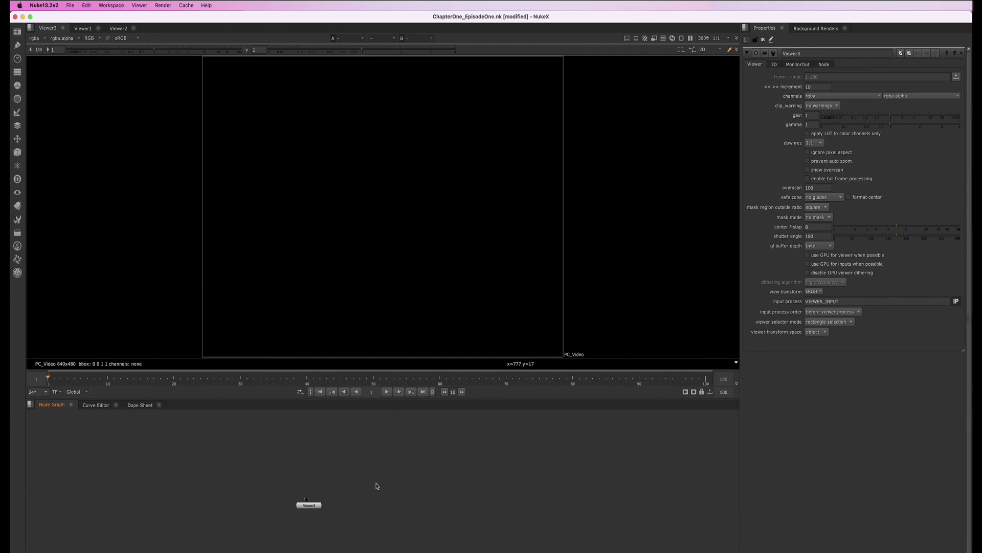
key("r")
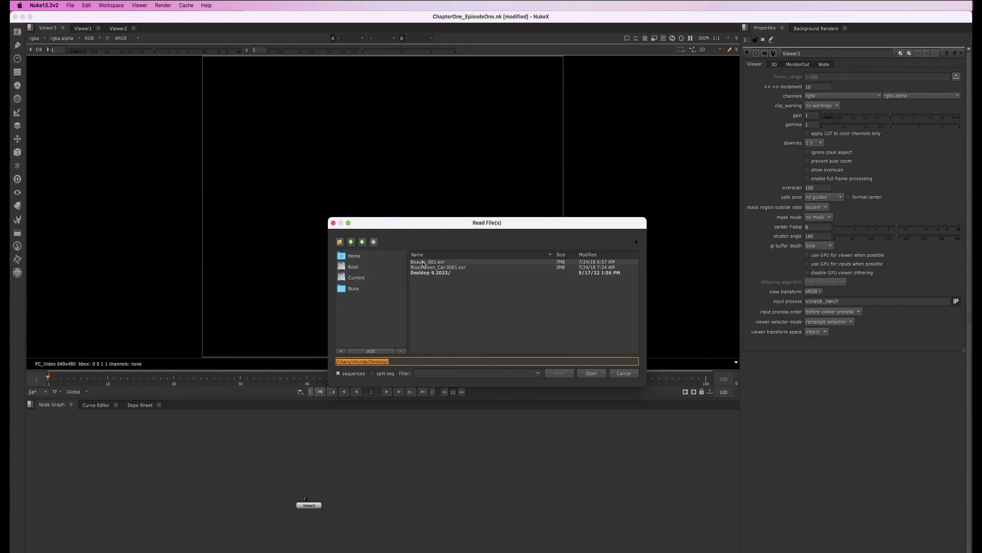
left_click(423, 263)
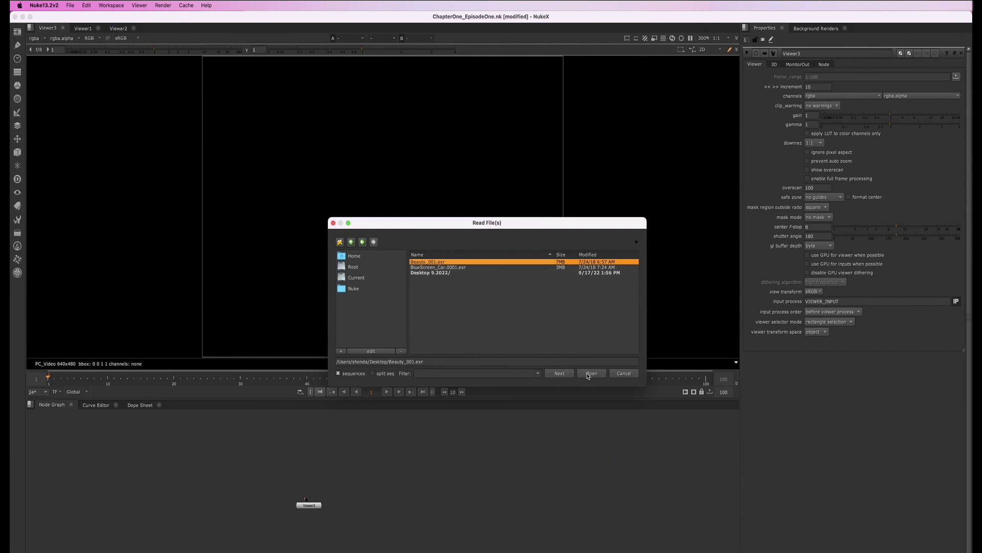
left_click(590, 373)
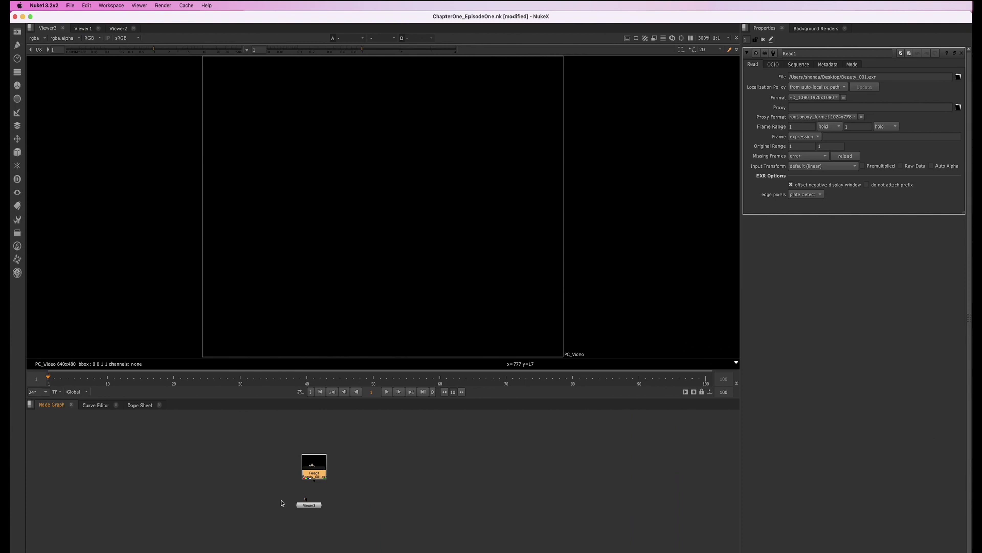
left_click(380, 507)
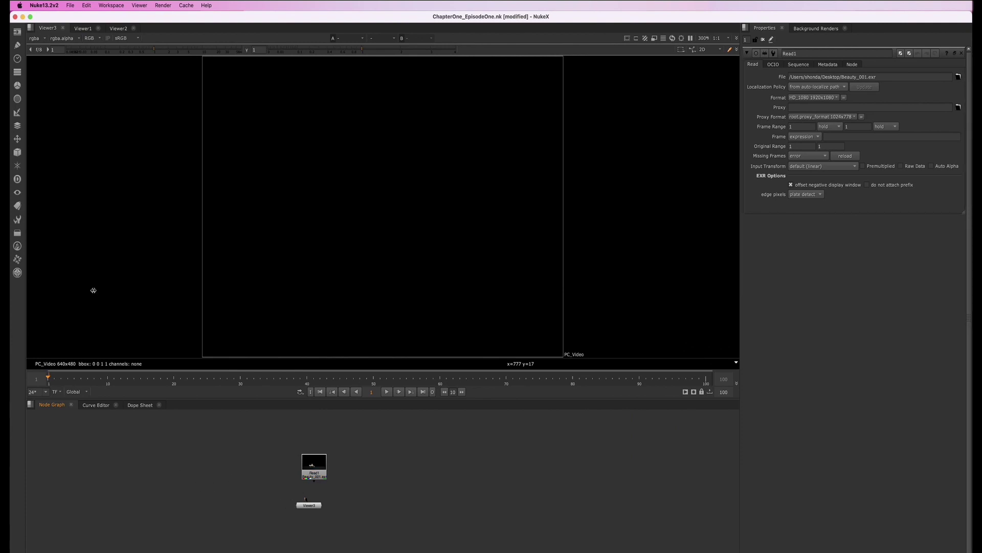
- Add Read2 loading BlueScreen_Car.0001.exr from the Image menu and place it above
left_click(19, 35)
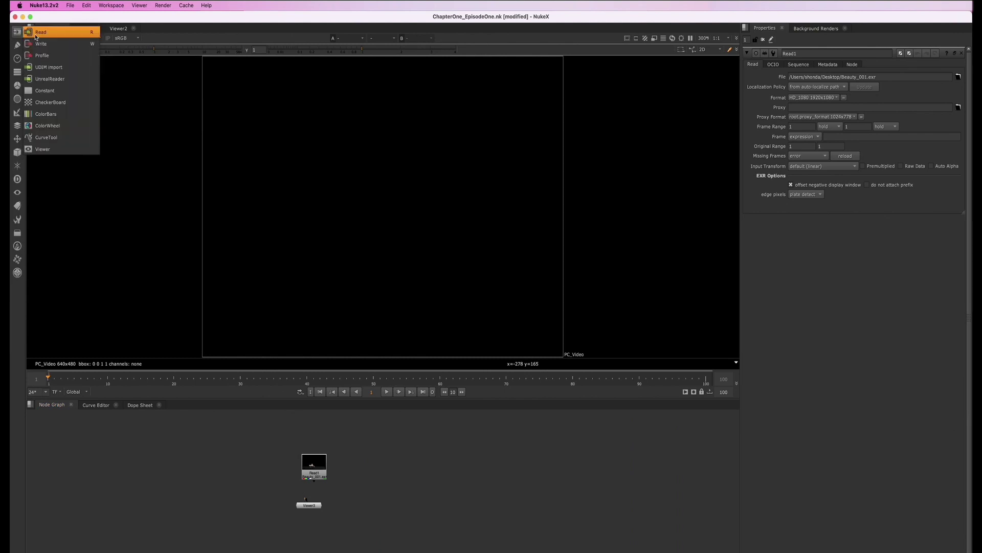
left_click(36, 34)
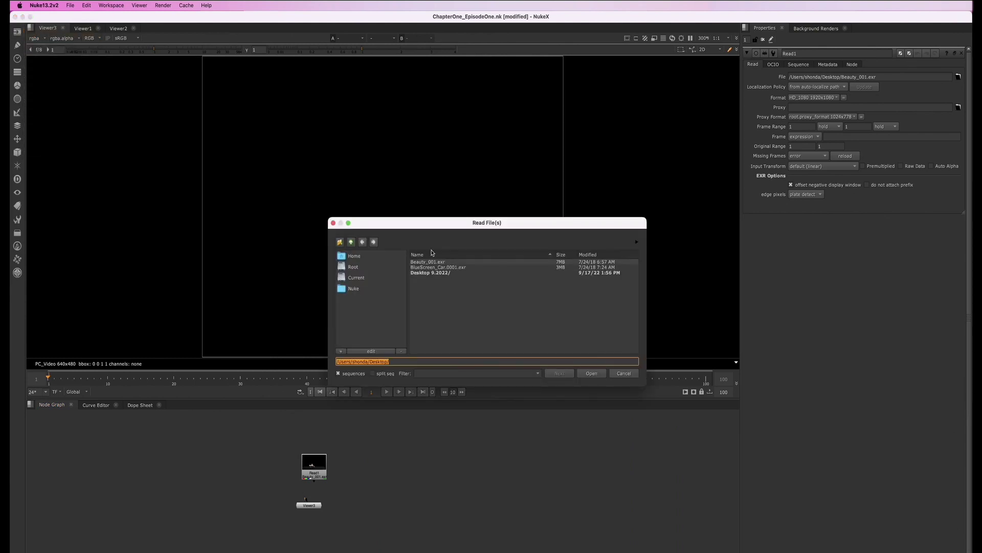
left_click(426, 268)
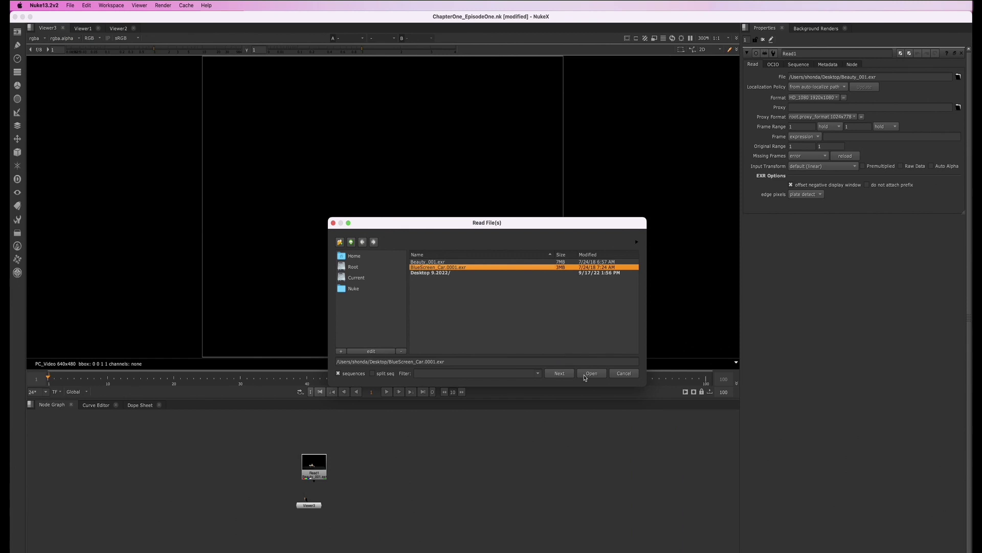
left_click(591, 373)
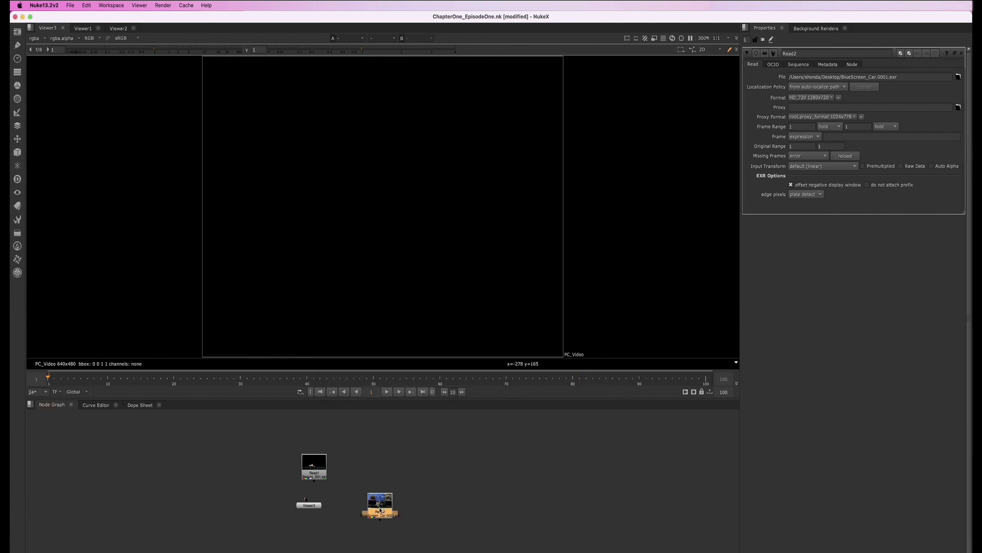
left_click_drag(379, 509, 379, 479)
left_click(428, 513)
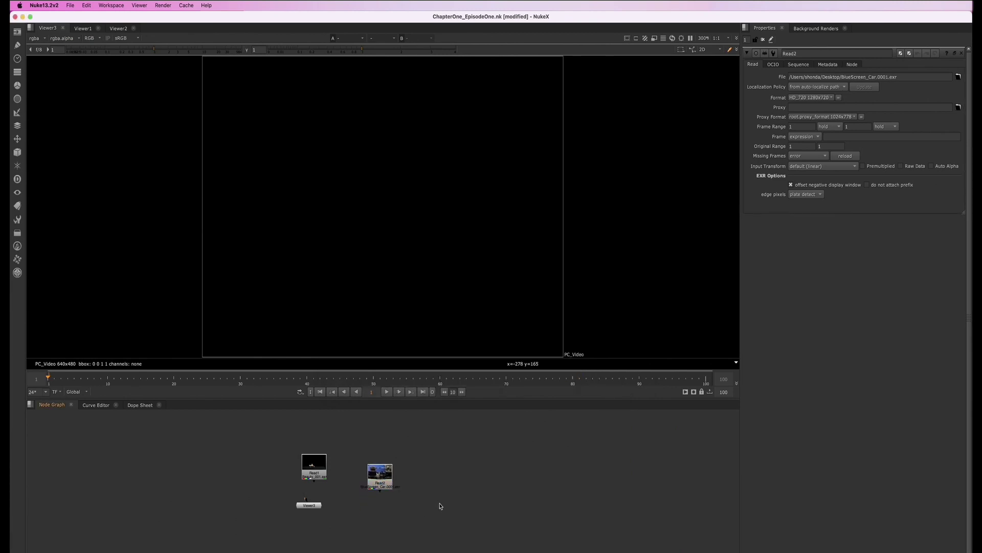
- Start further Read nodes from the right-click Image menu and Tab search without loading files
right_click(423, 493)
mouse_move(391, 439)
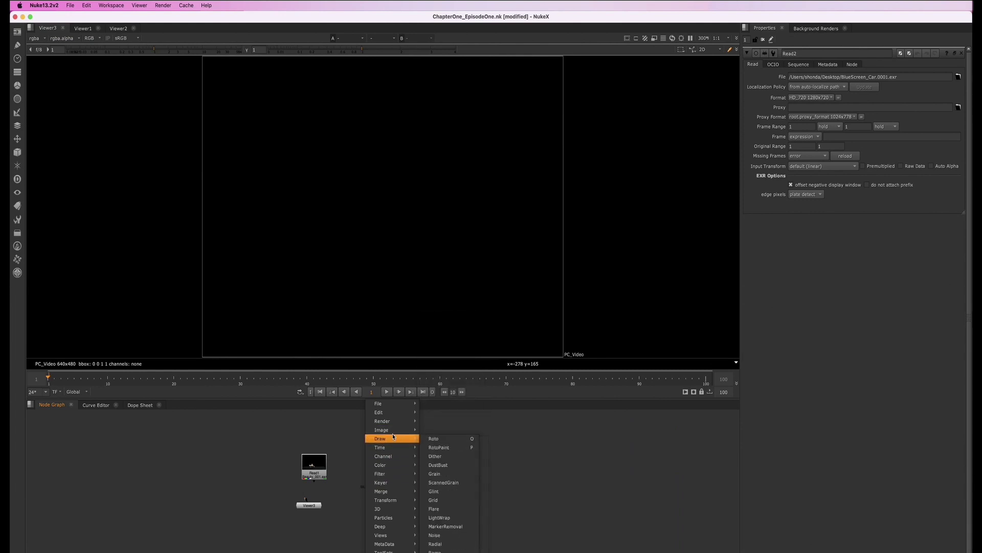
left_click(433, 430)
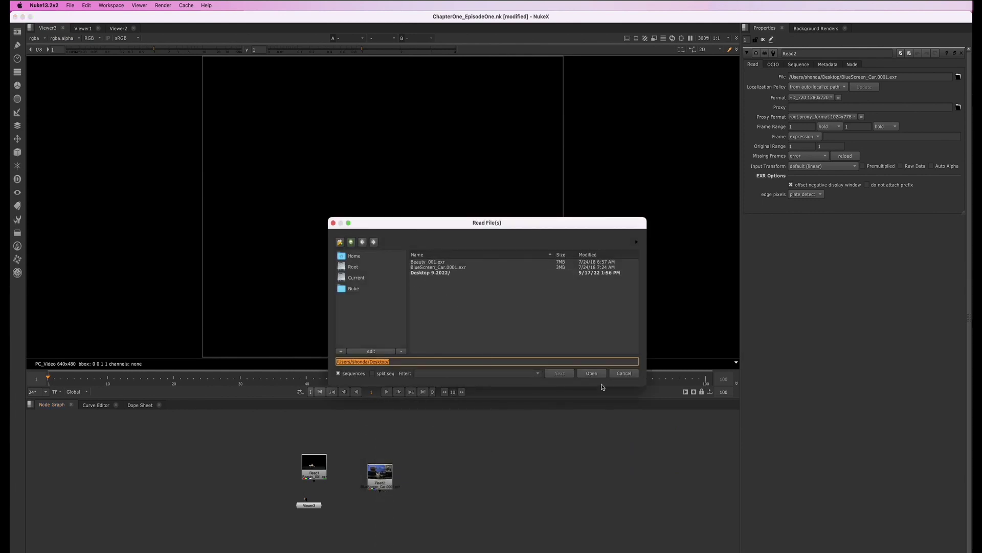
left_click(618, 375)
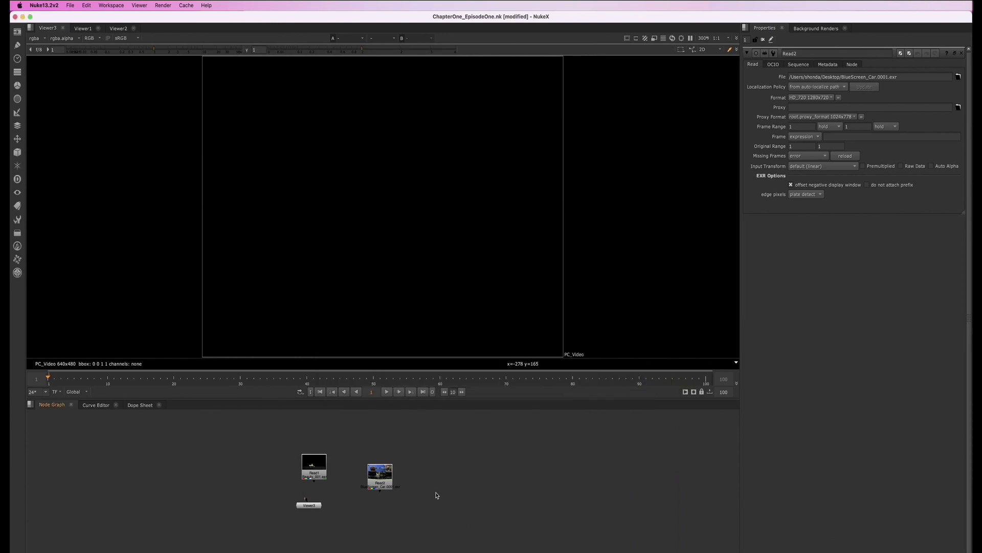
key("Tab")
type("read")
key("Return")
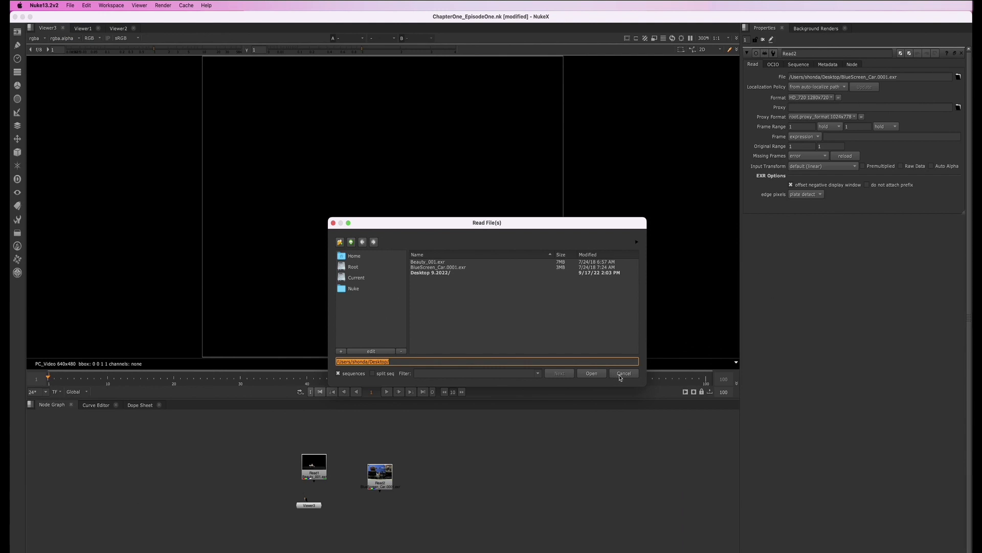
- Cancel the file browser, connect Read1 into Viewer3 and frame the carriage render in the viewer
left_click(623, 373)
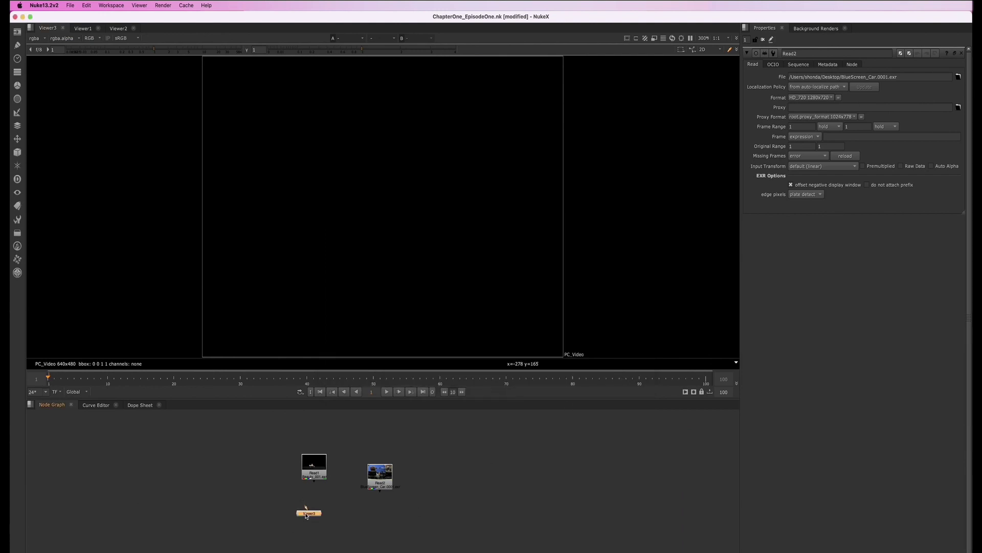
left_click_drag(297, 503, 298, 516)
left_click_drag(310, 511, 309, 480)
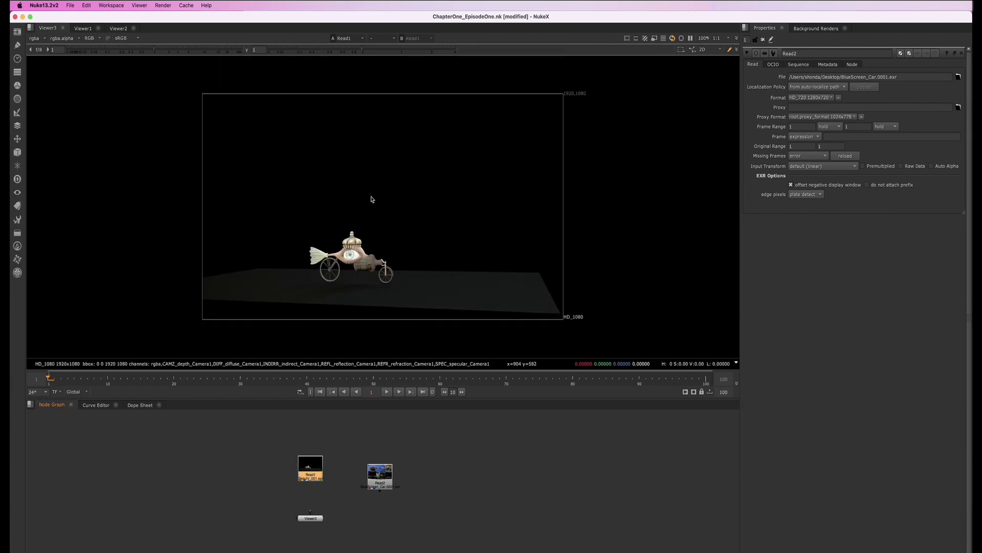
scroll(352, 279, "up", 2)
scroll(351, 279, "up", 3)
middle_click_drag(352, 279, 353, 221)
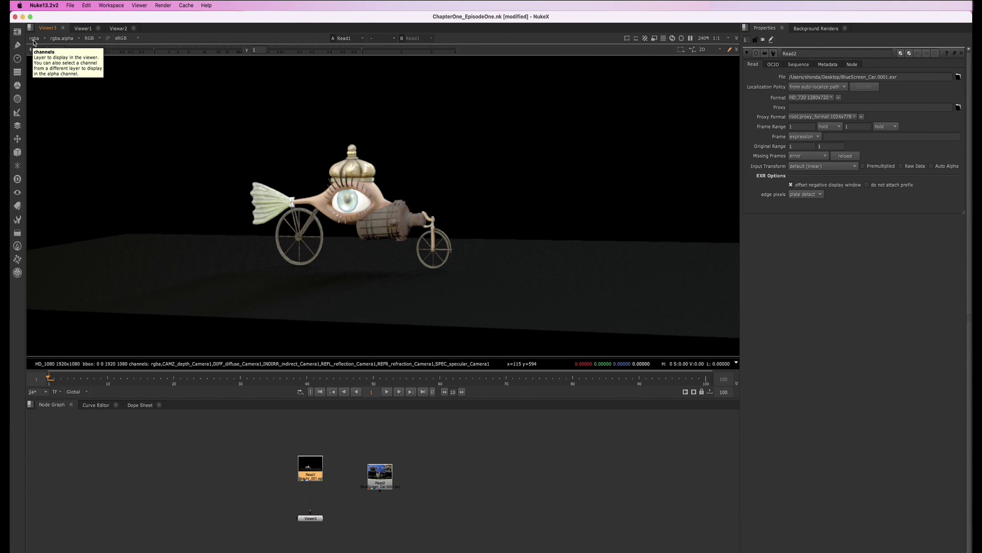
- Browse Read1's channel layers in the viewer and show its Read properties
left_click(39, 39)
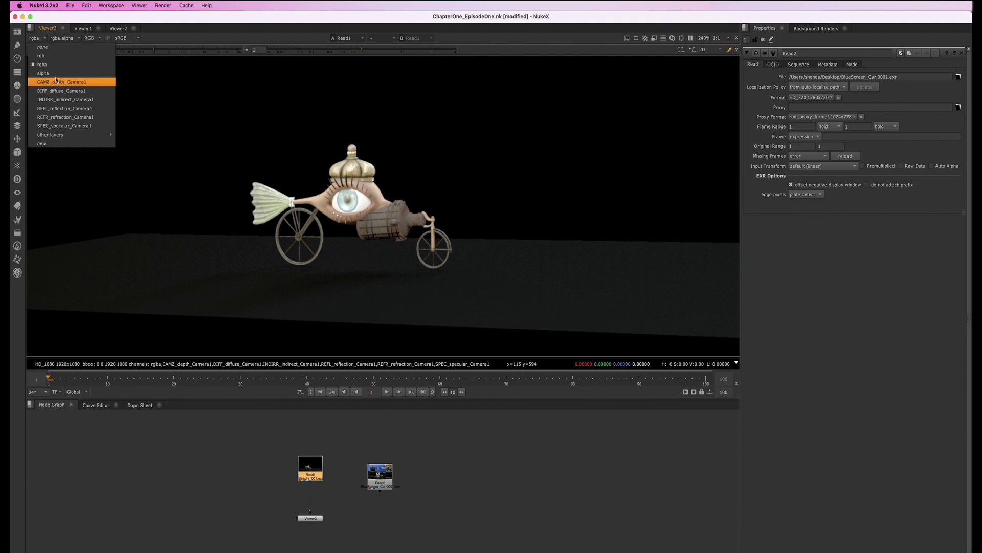
left_click(283, 471)
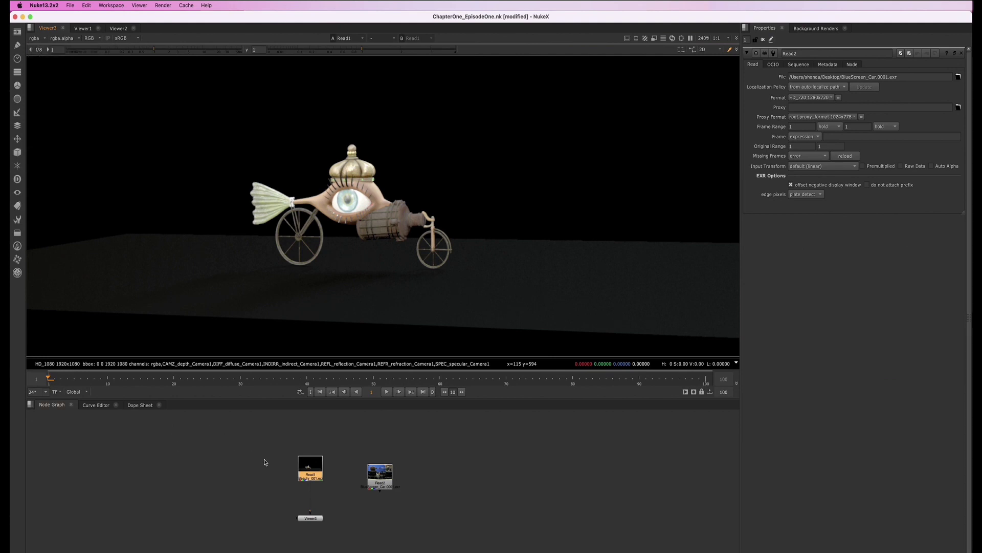
double_click(309, 477)
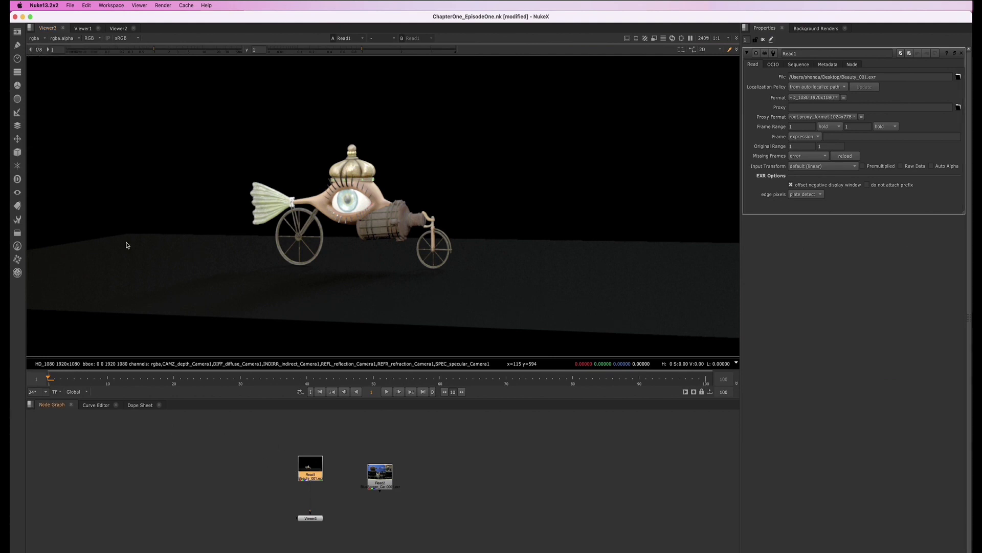
left_click(37, 41)
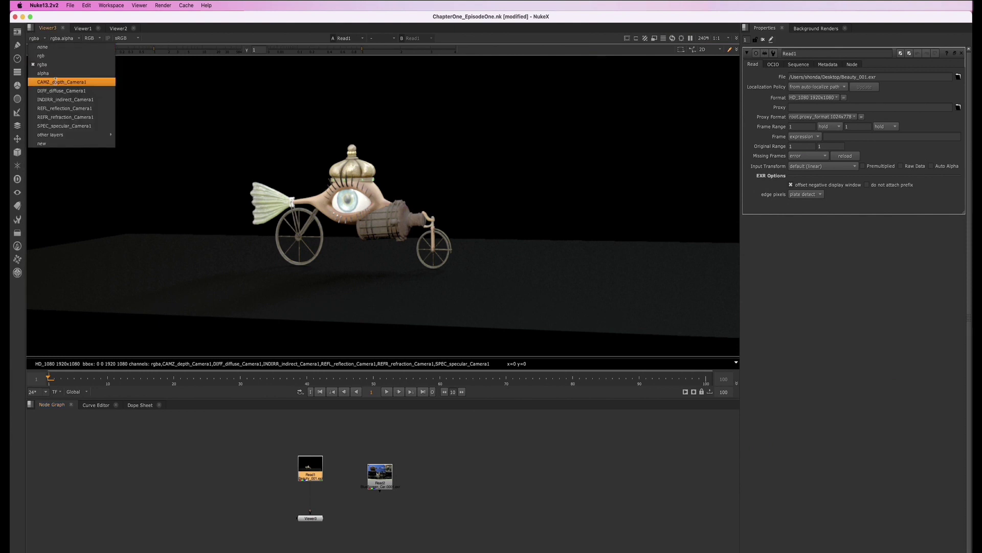
- Connect Read2's bluescreen car plate into Viewer3 and browse its channel list
left_click(344, 513)
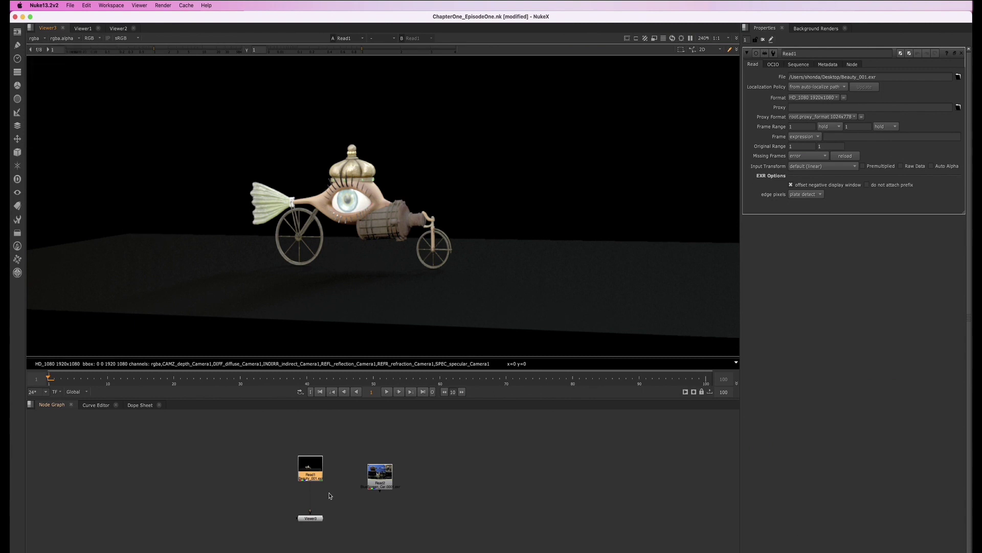
left_click_drag(311, 490, 374, 480)
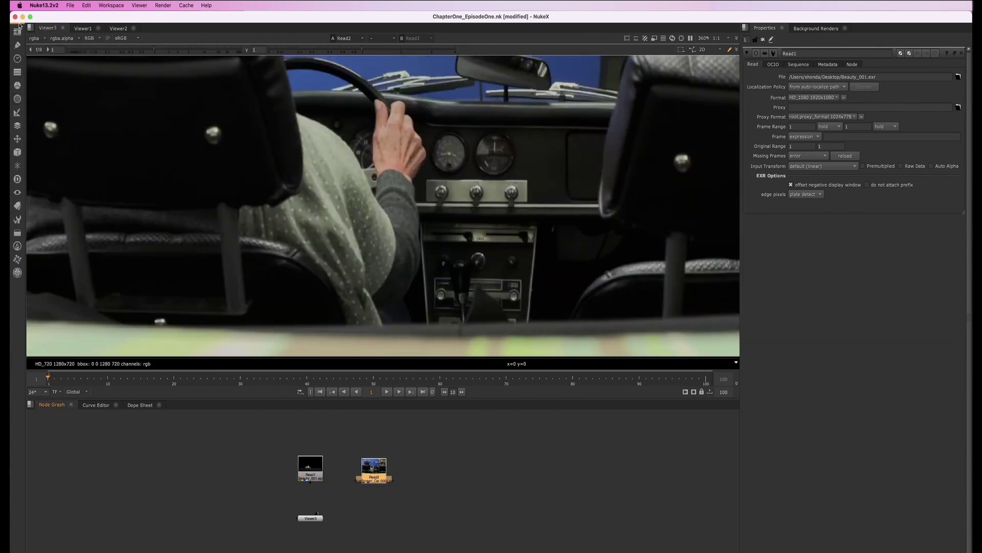
left_click(36, 38)
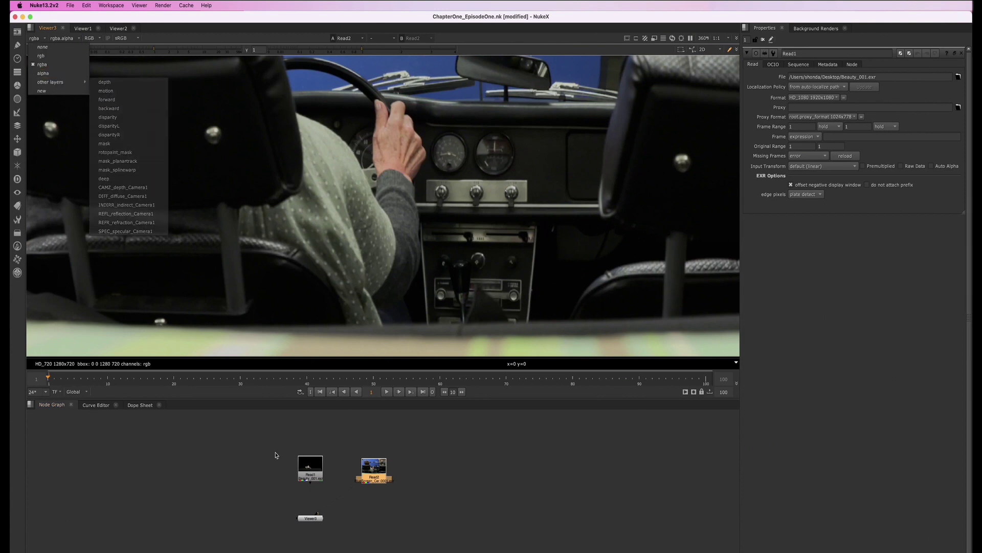
mouse_move(51, 82)
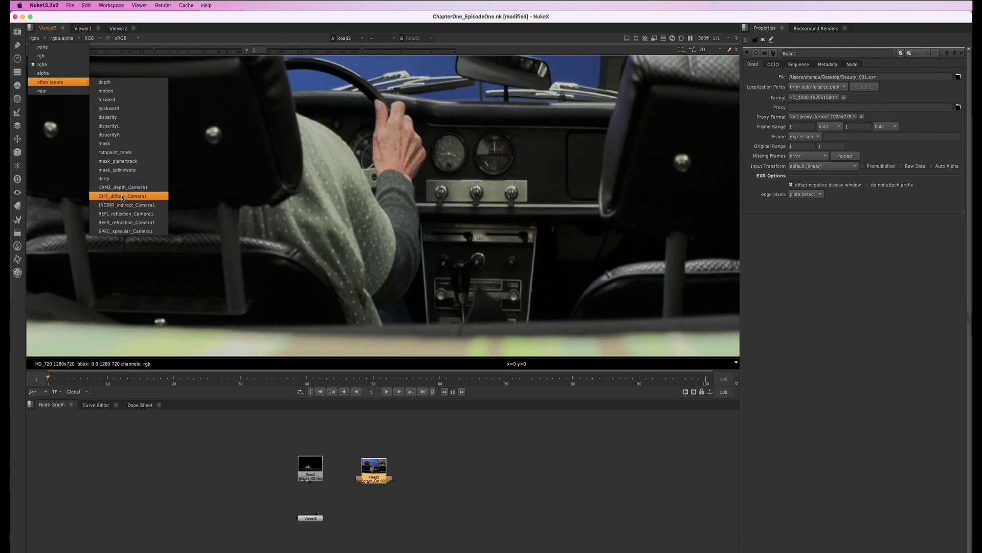
left_click(380, 477)
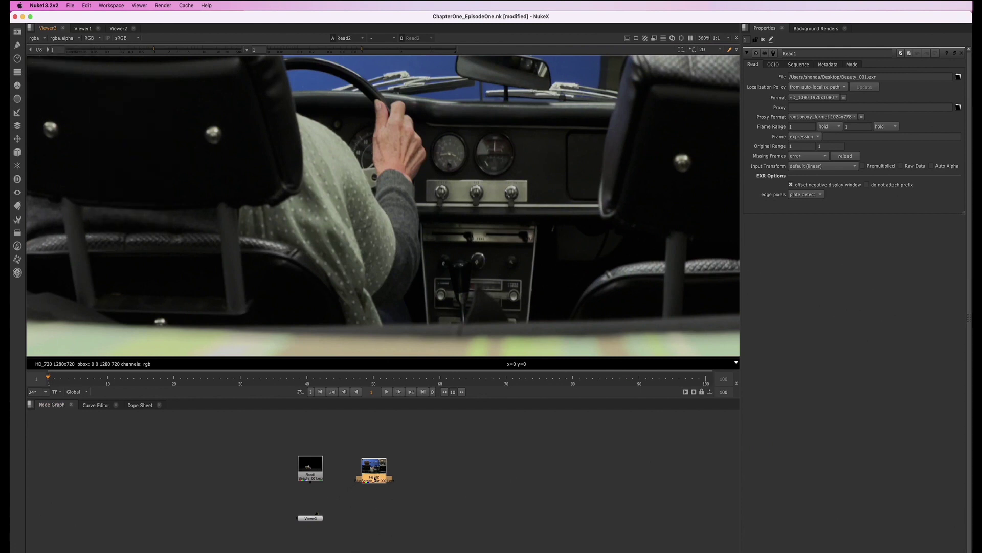
scroll(373, 482, "up", 3)
scroll(361, 486, "up", 2)
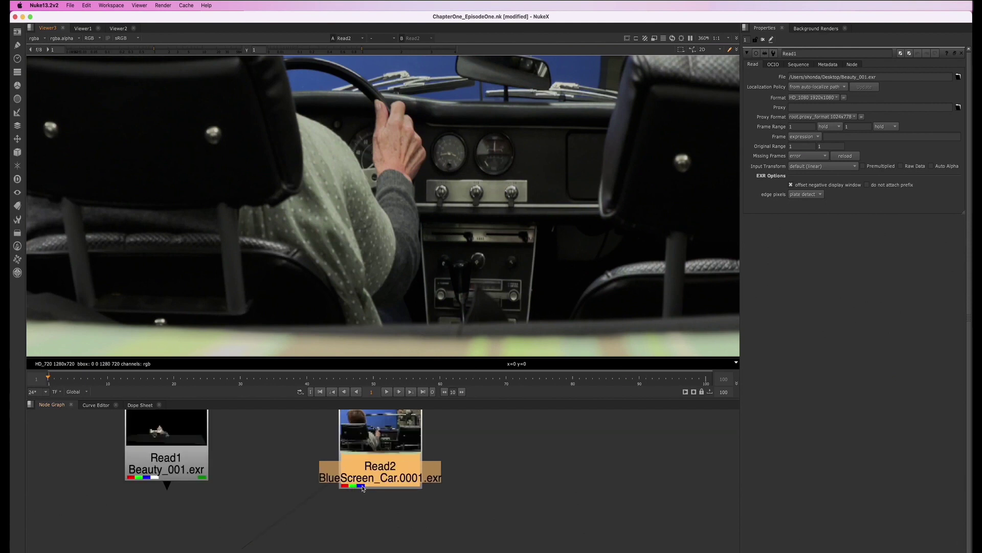
scroll(132, 479, "up", 1)
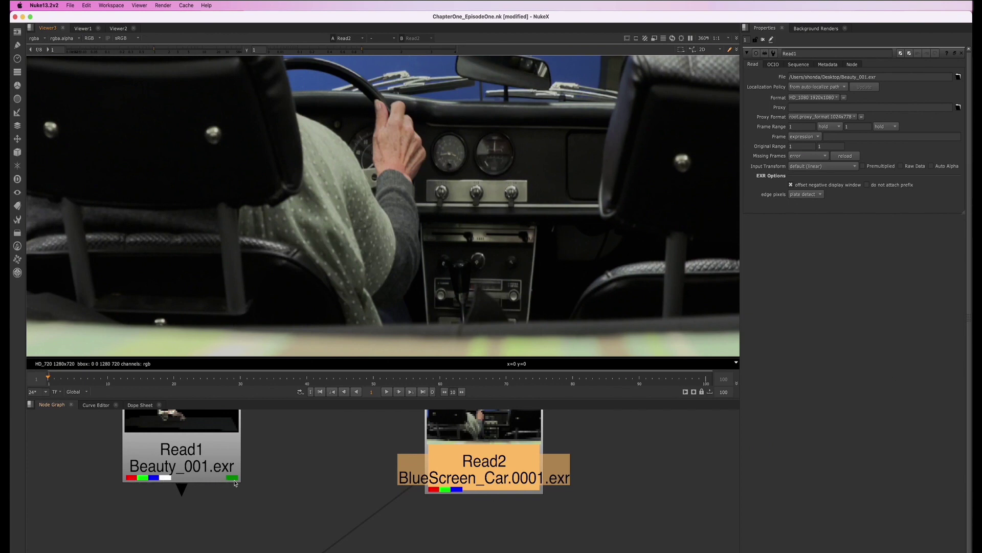
scroll(345, 471, "down", 5)
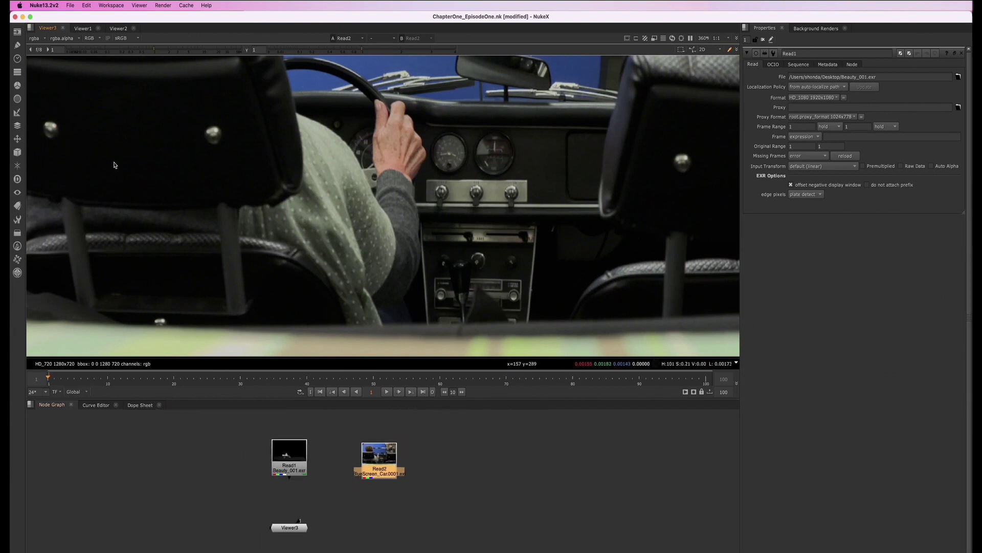
- Reconnect Read1 to the viewer and view its REFL_reflection and REFR_refraction layers
mouse_move(298, 519)
left_mouse_down()
mouse_move(352, 481)
mouse_move(289, 465)
left_mouse_up()
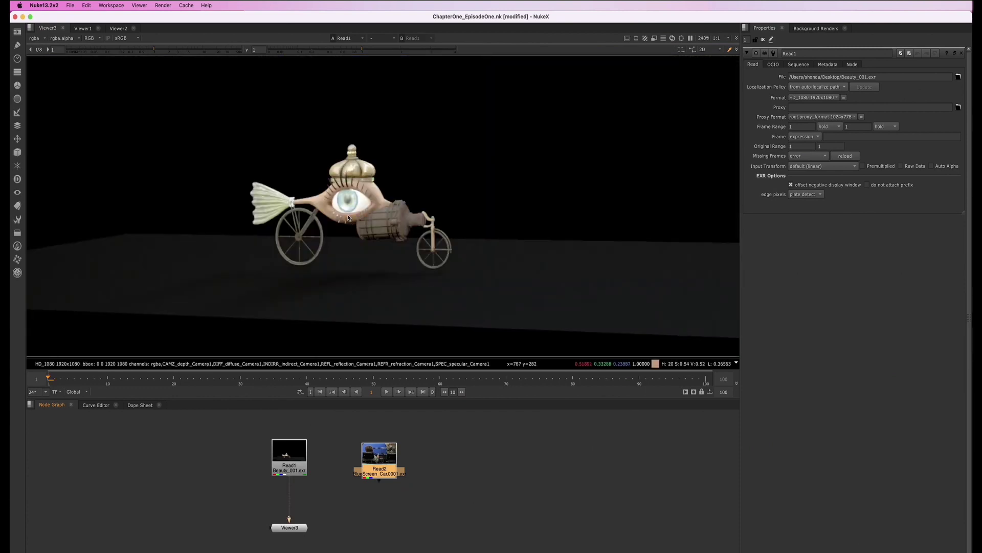
left_click(39, 38)
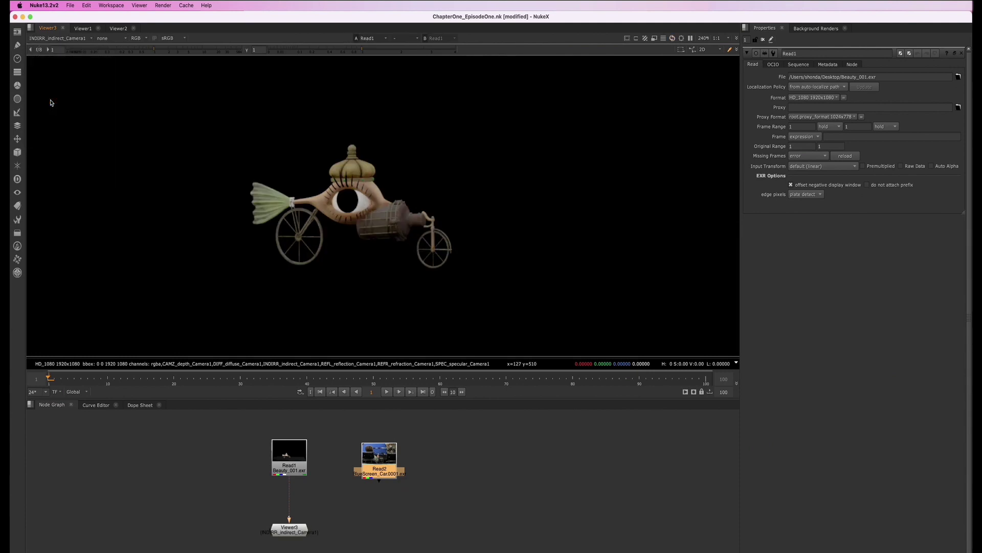
left_click(32, 38)
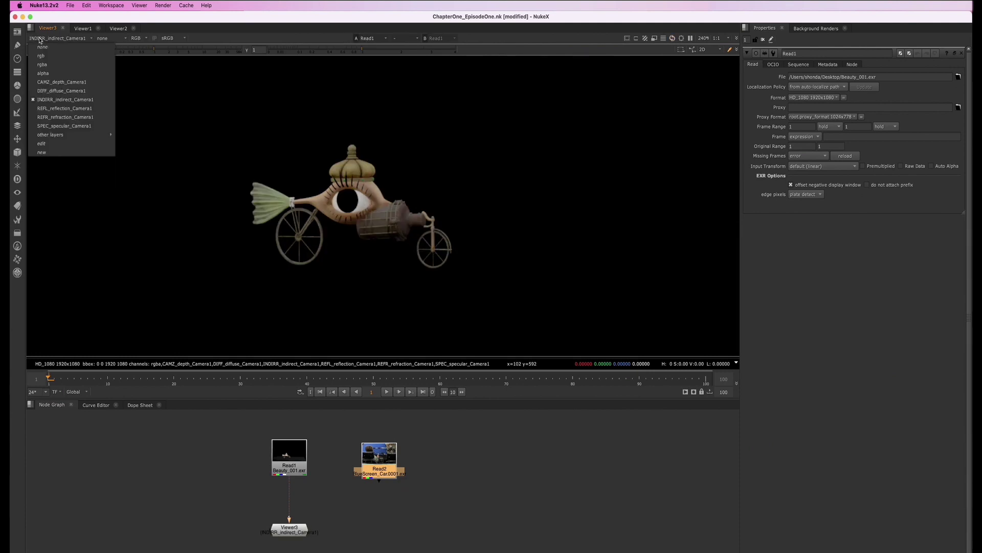
left_click(60, 110)
left_click(43, 38)
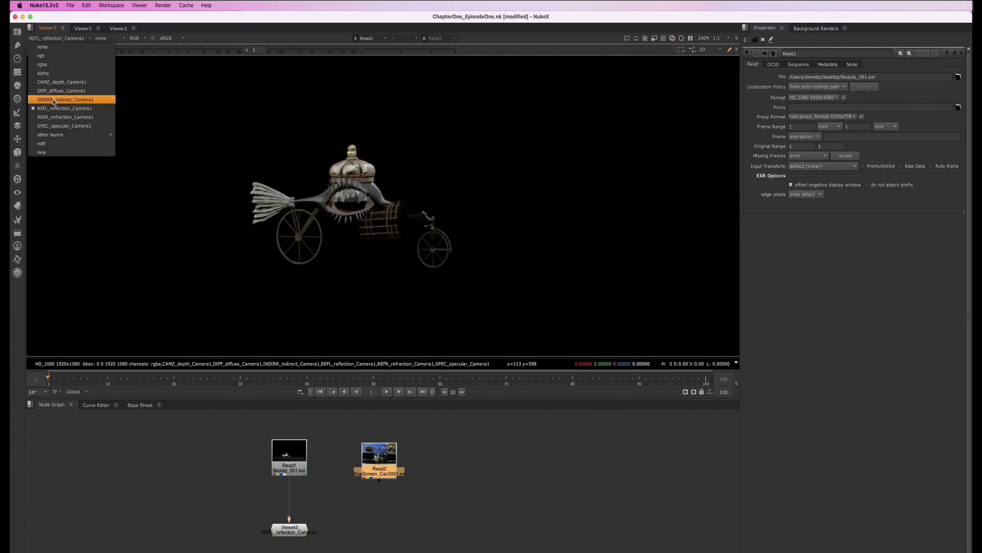
left_click(58, 118)
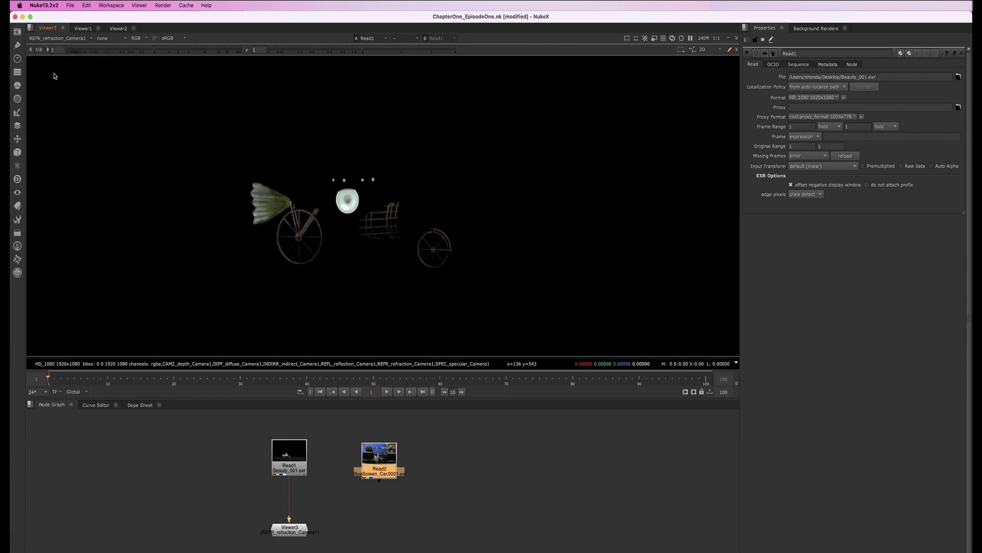
- Keep the refraction layer briefly, then return the viewer to the full rgba image
left_click(52, 43)
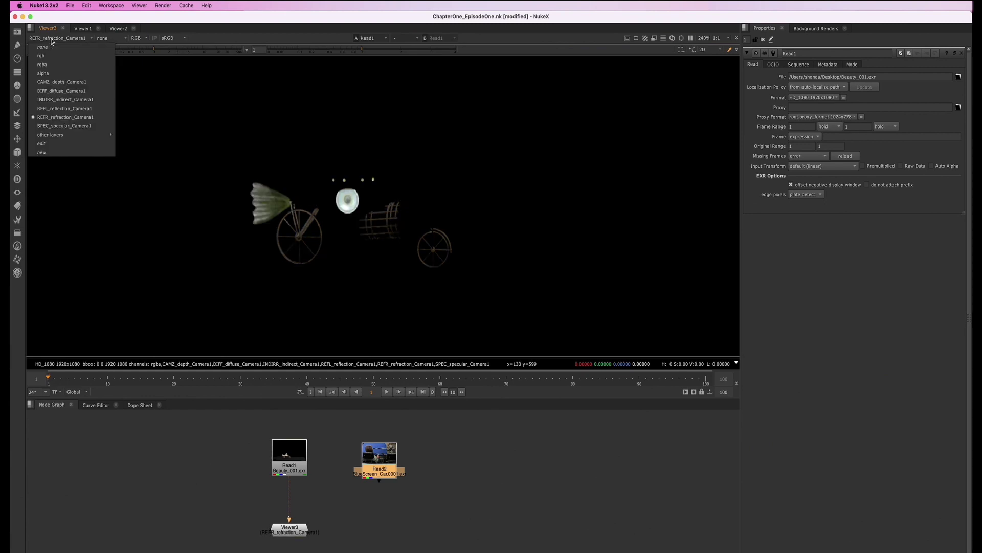
left_click(65, 117)
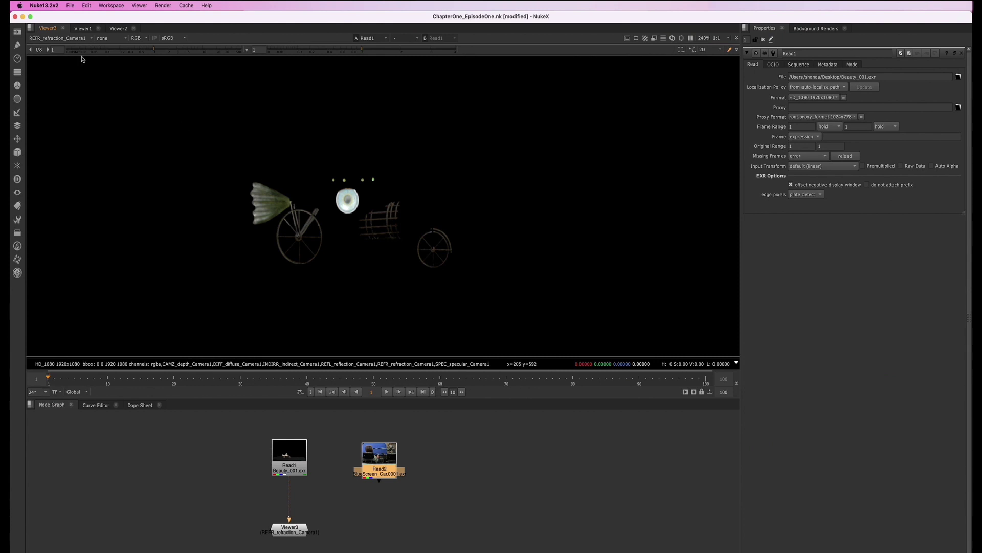
left_click(61, 42)
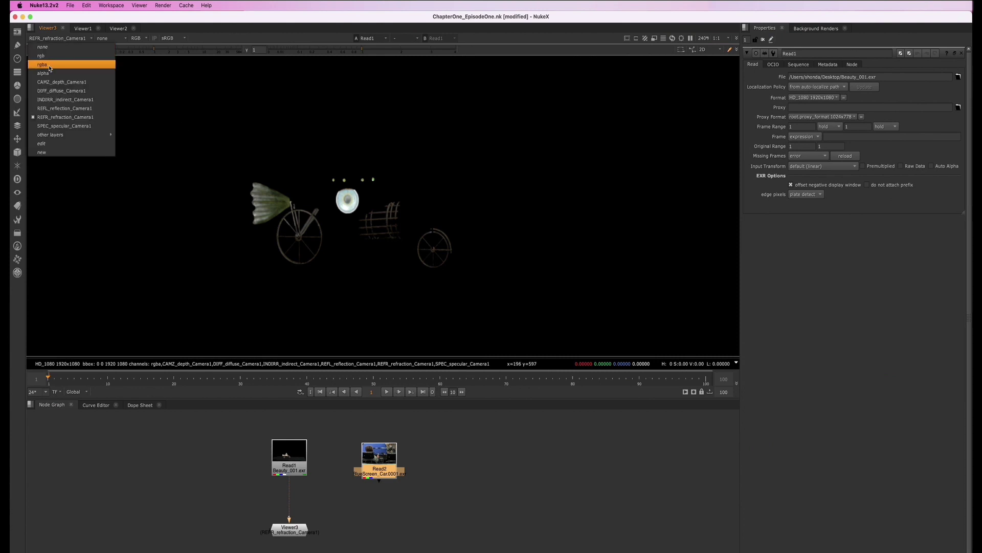
left_click(49, 68)
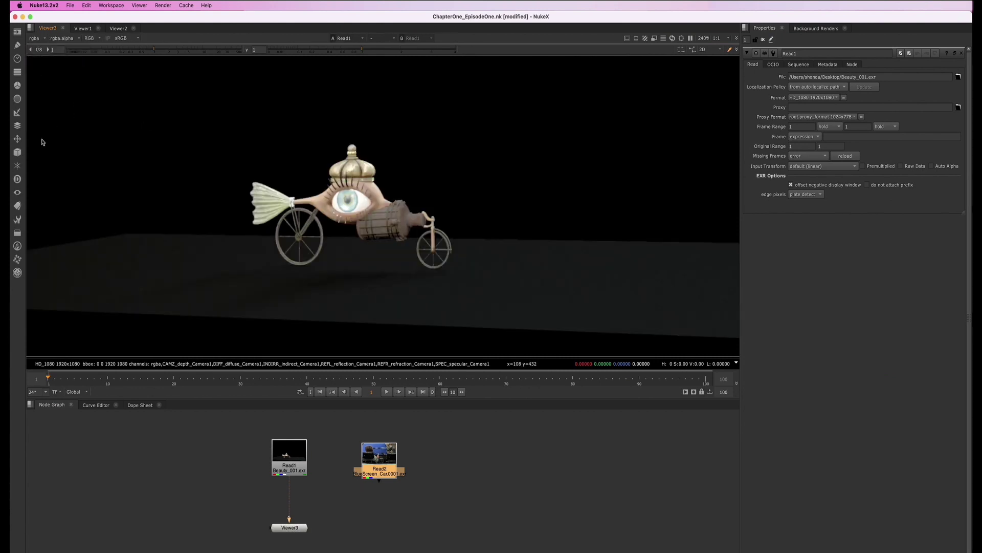
scroll(329, 235, "up", 2)
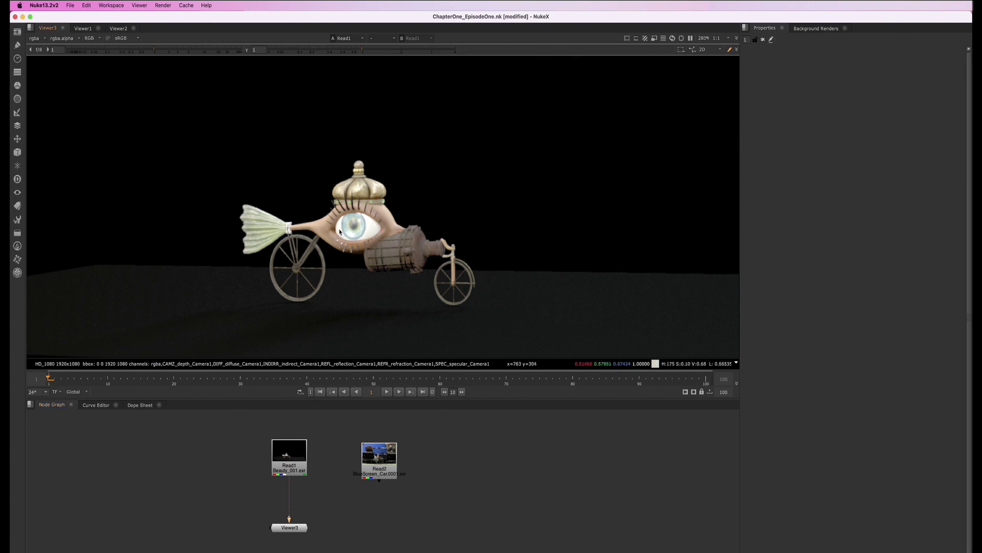
- View Read1's alpha matte via the A key and the Alpha channel, return to RGB, then sample a car pixel
key("a")
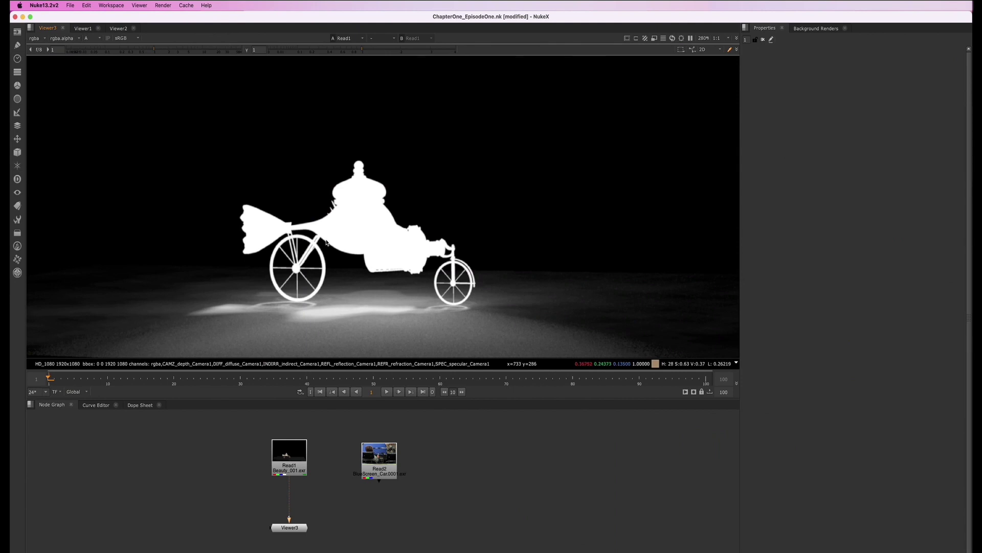
key("a")
left_click(90, 39)
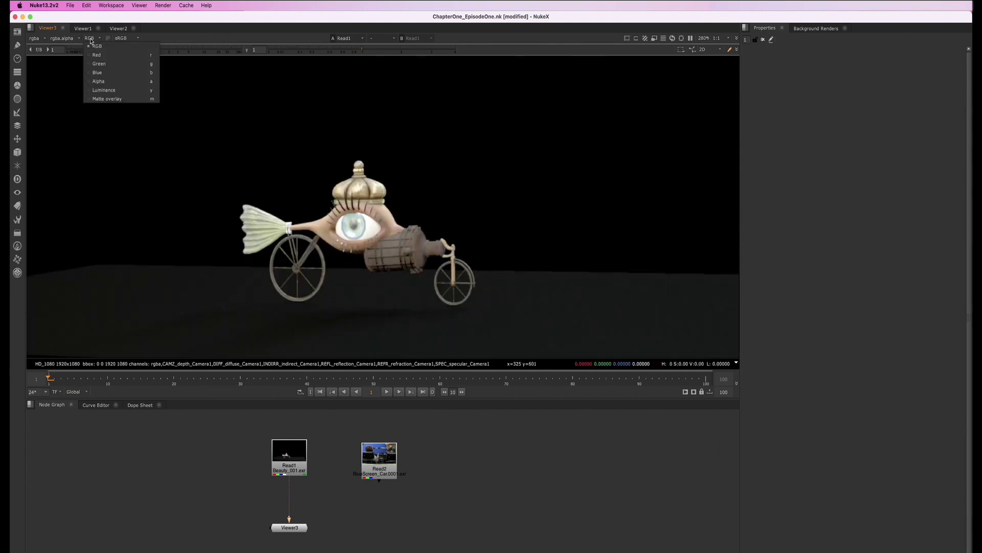
left_click(109, 83)
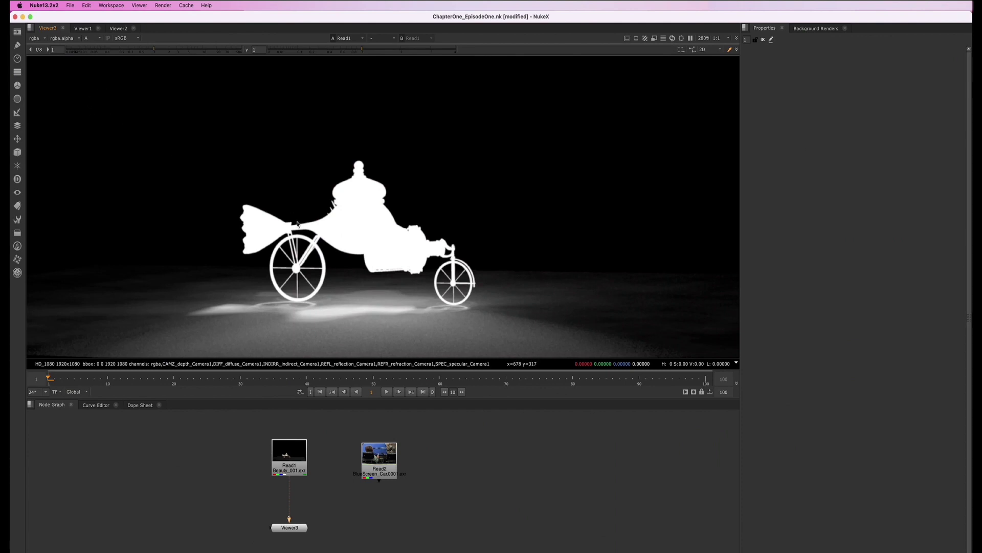
key("a")
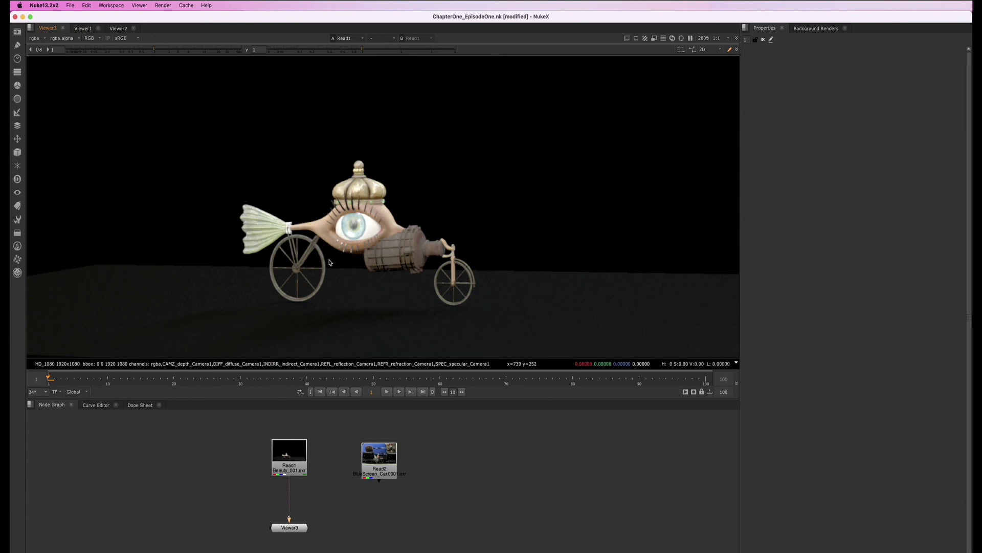
left_click(341, 248, "ctrl")
scroll(307, 229, "down", 1)
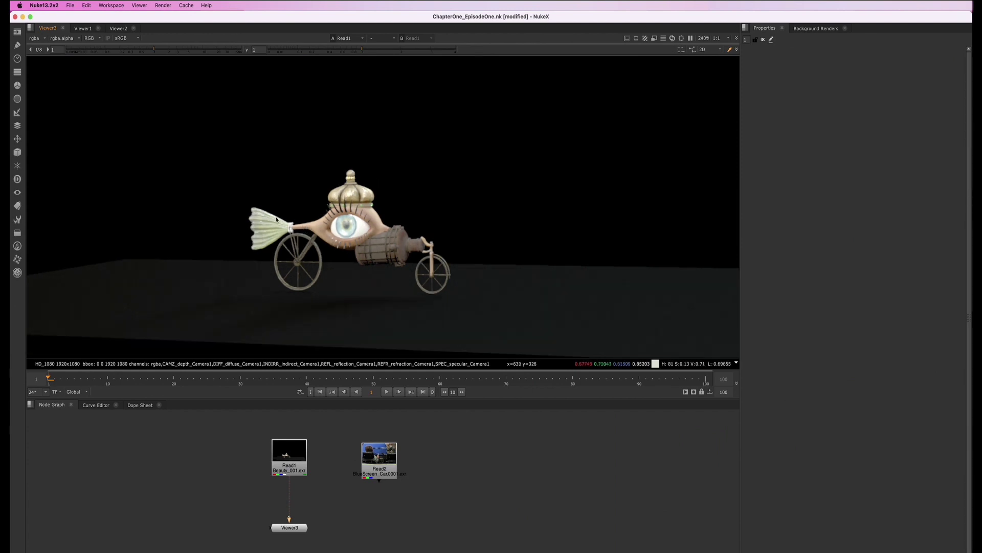
scroll(278, 208, "down", 2)
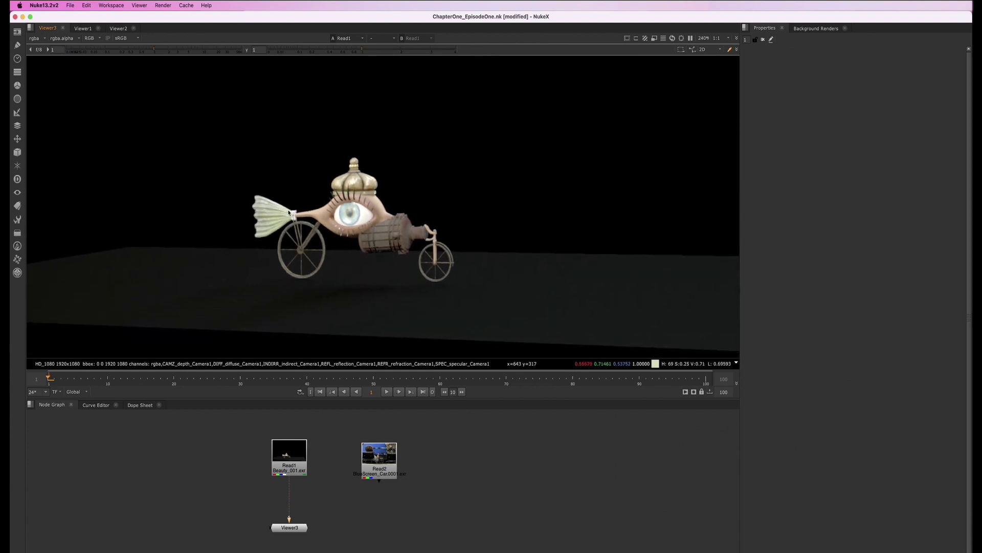
right_click(314, 244, "ctrl")
mouse_move(335, 236)
left_mouse_down("ctrl")
mouse_move(314, 233)
mouse_move(14, 21)
left_mouse_up("ctrl")
left_click(90, 39)
left_click(94, 48)
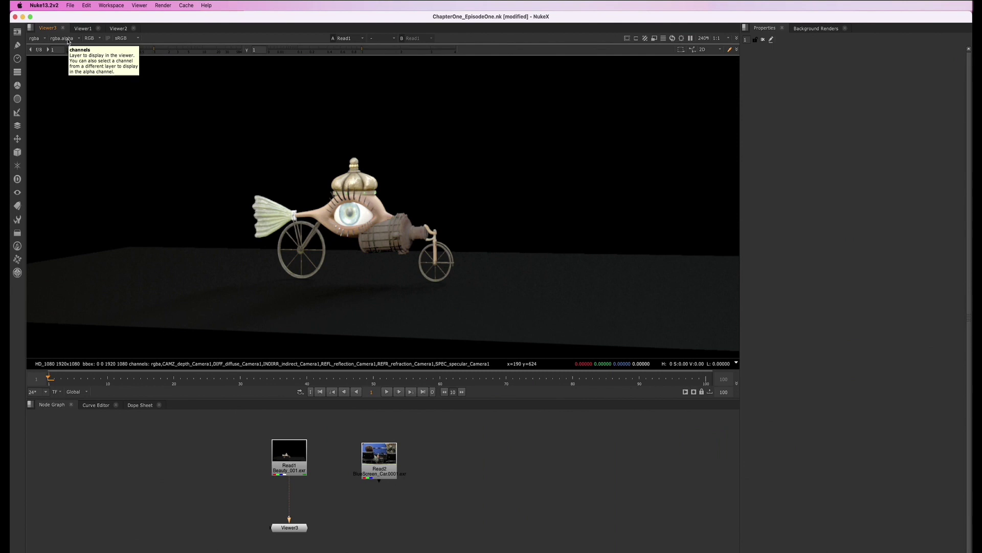
left_click(67, 40)
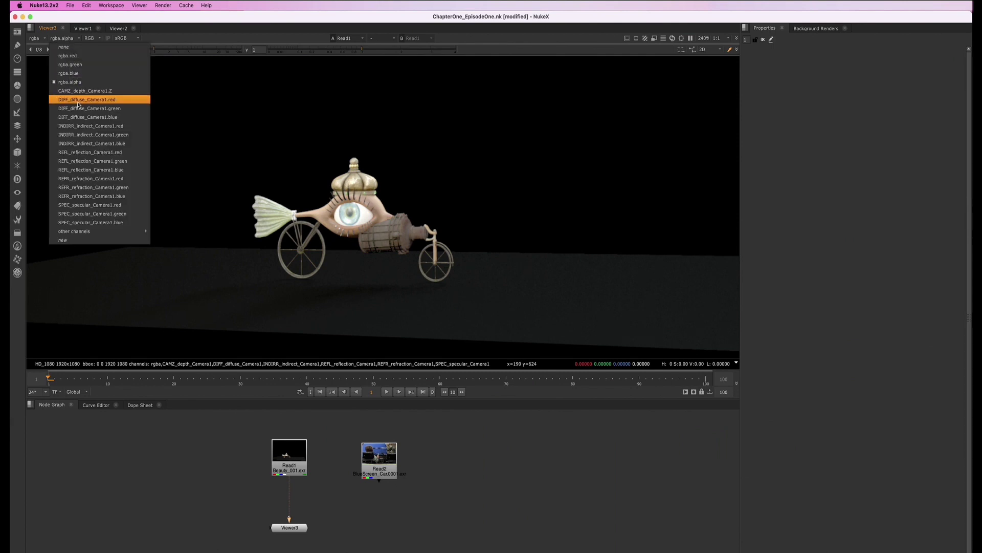
left_click(67, 43)
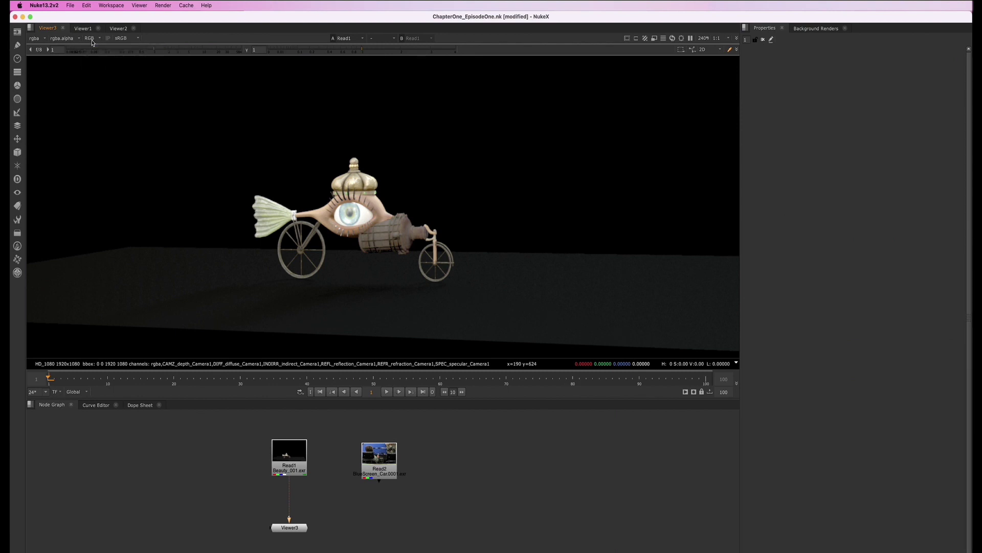
- Cycle the viewer display style through R, G, B, Luminance and the red Matte overlay
left_click(92, 43)
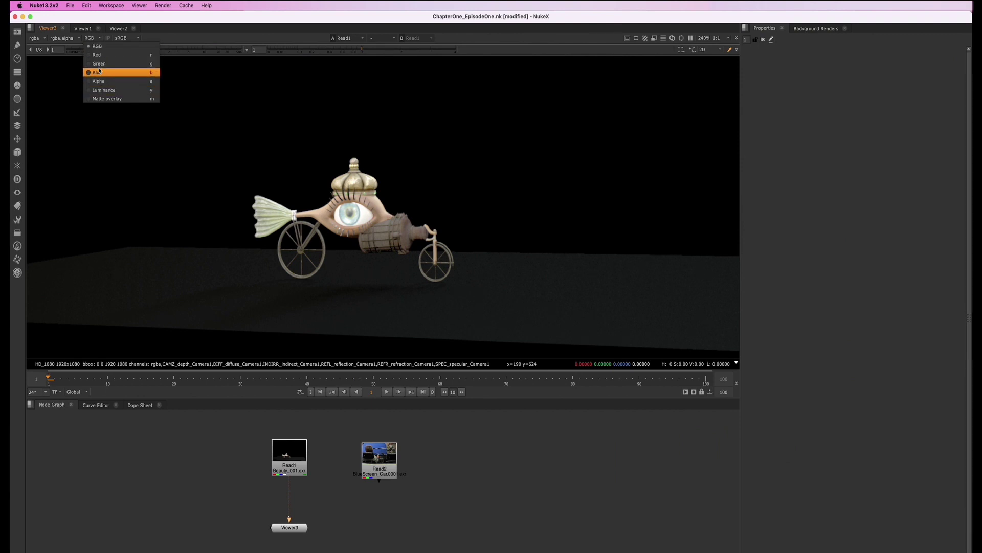
left_click(98, 55)
left_click(92, 39)
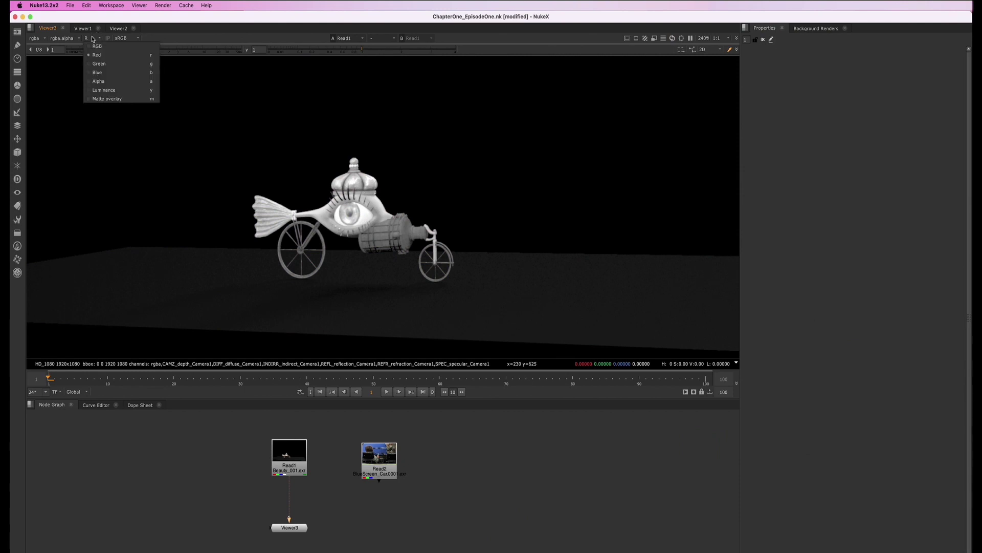
left_click(99, 63)
left_click(91, 40)
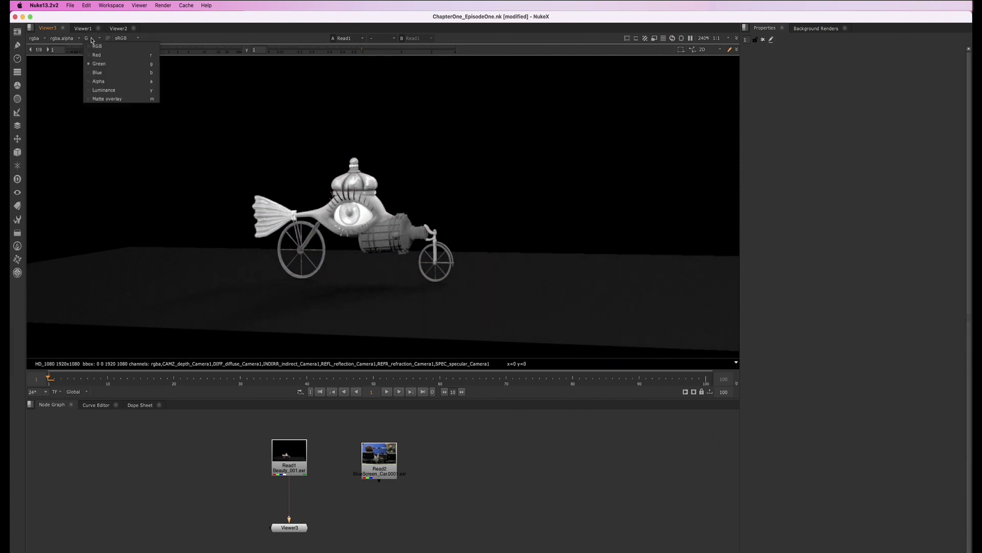
left_click(97, 72)
left_click(92, 40)
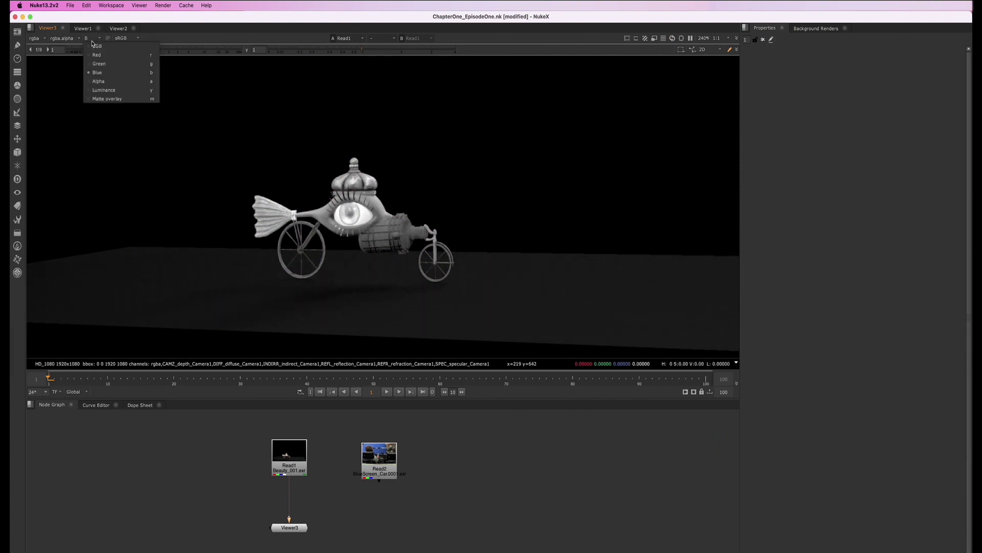
left_click(103, 91)
left_click(91, 39)
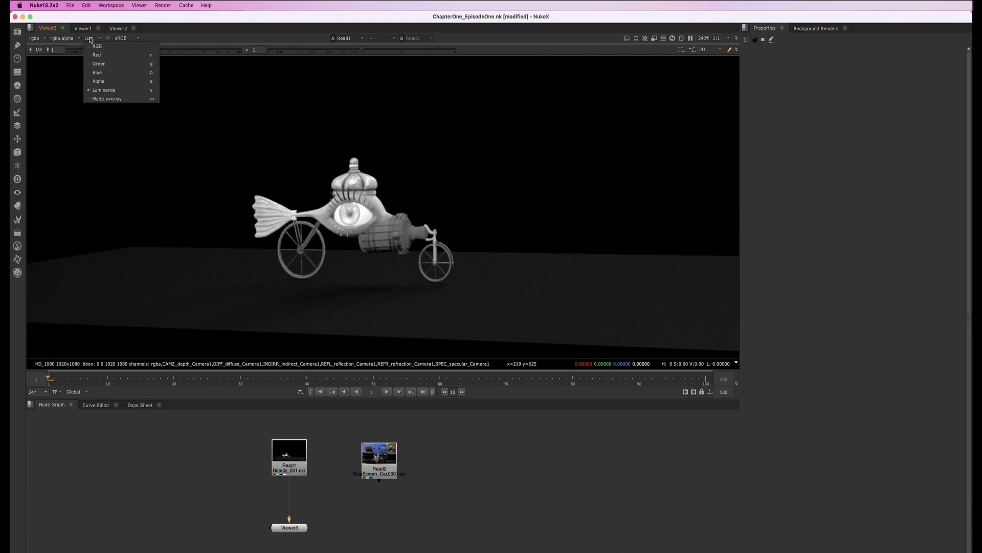
left_click(106, 99)
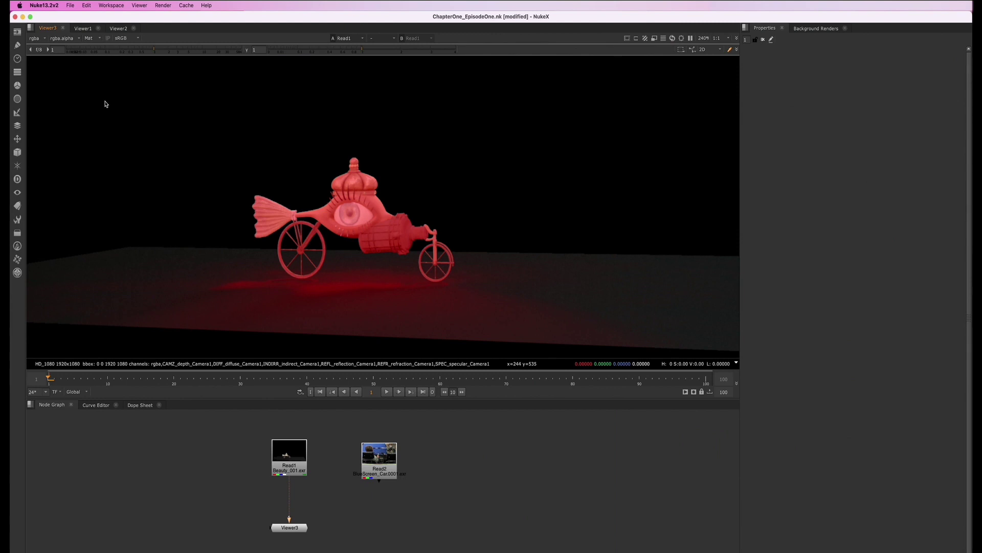
- Sample the eye's colour, clear the sample, and toggle R/M back to full-colour RGB
left_click(366, 216, "super")
right_click(320, 248, "super")
key("r")
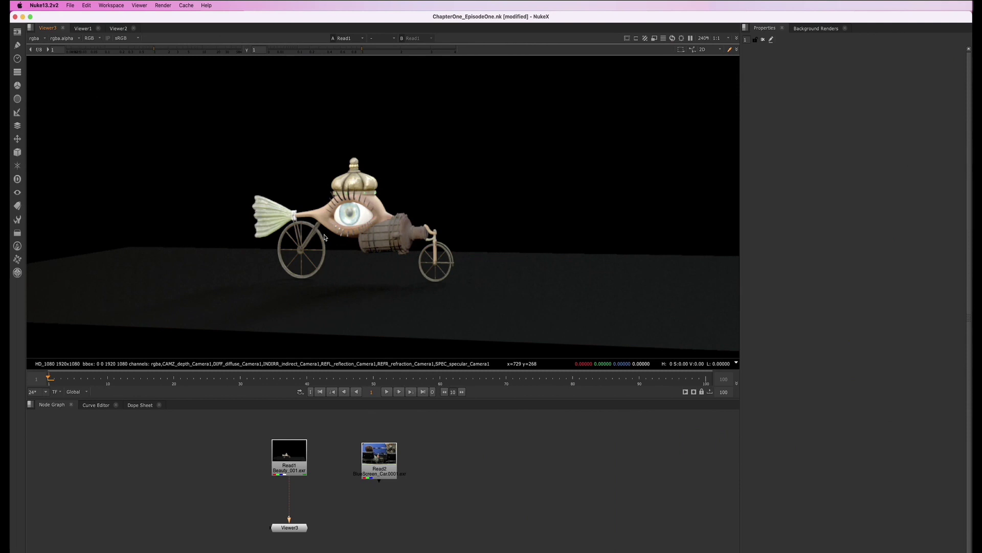
key("m")
key("m")
key("m")
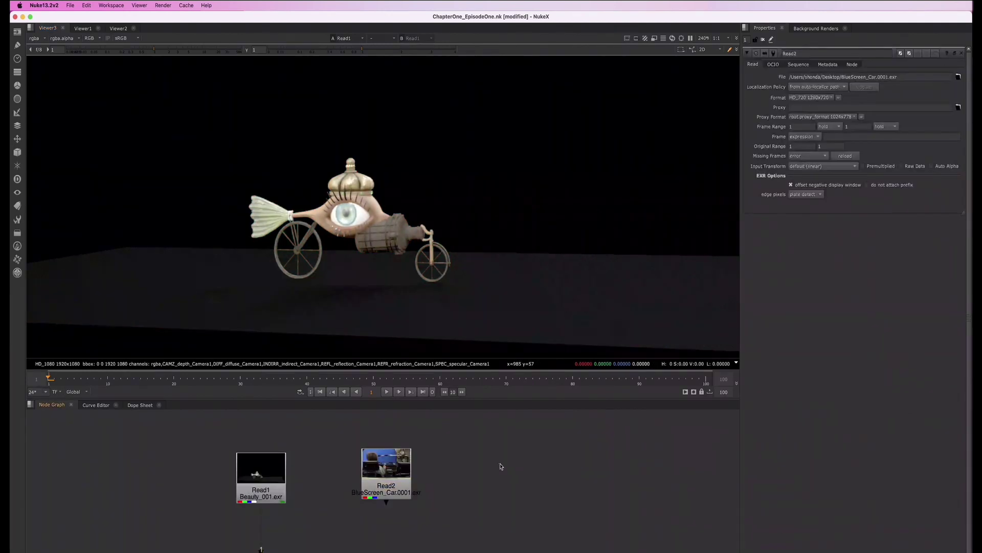
- Select Read1 after checking Read2, focus the viewer and show the alpha as a white silhouette
key("f")
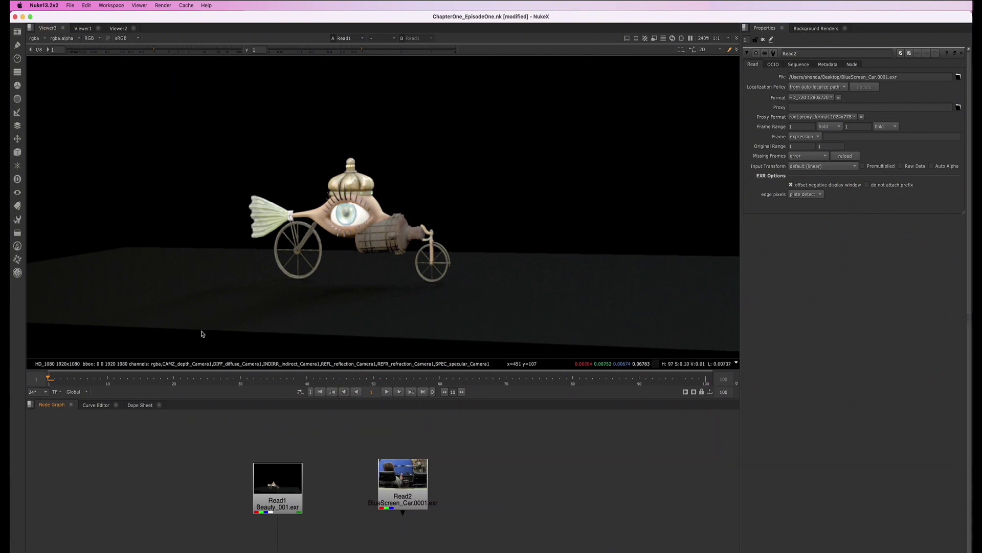
left_click(256, 510)
left_click(379, 503)
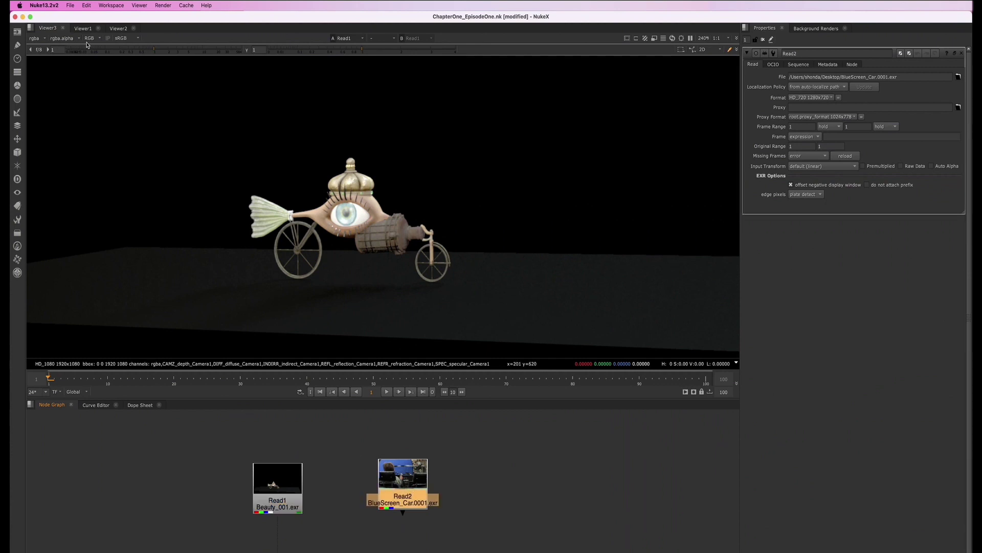
left_click(273, 499)
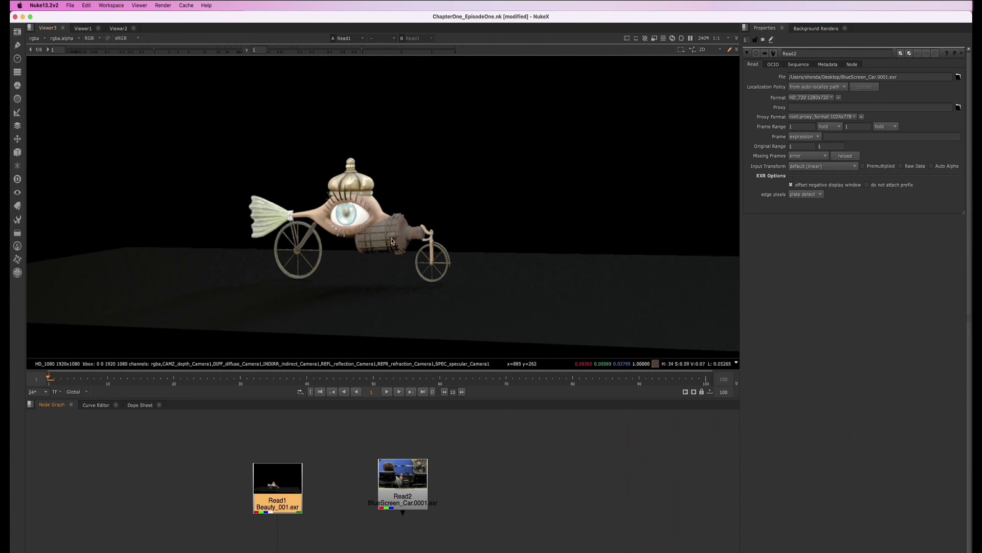
left_click(214, 267)
key("a")
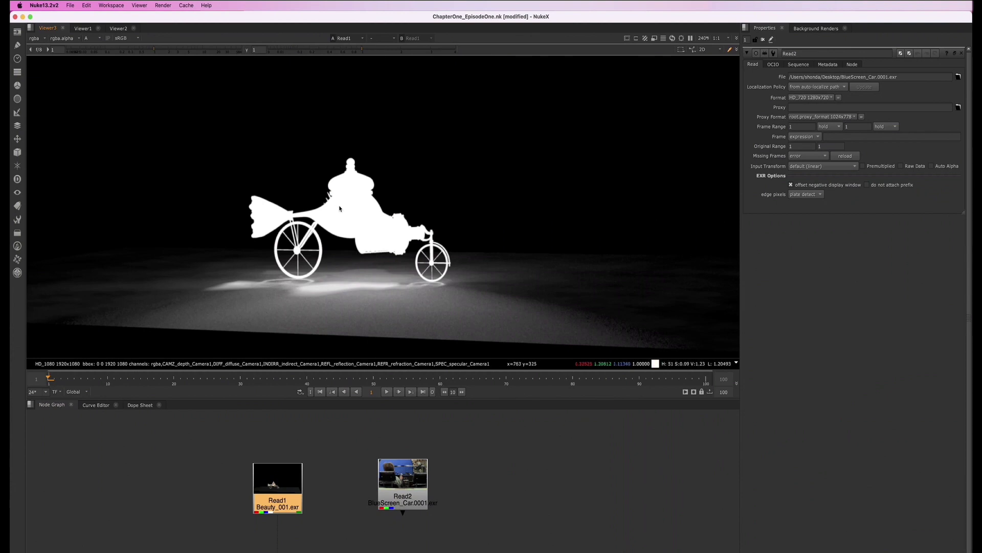
- Preview rgba.red and REFR_refraction_Camera1.red, return to rgba.alpha, and deselect Read1
left_click(63, 41)
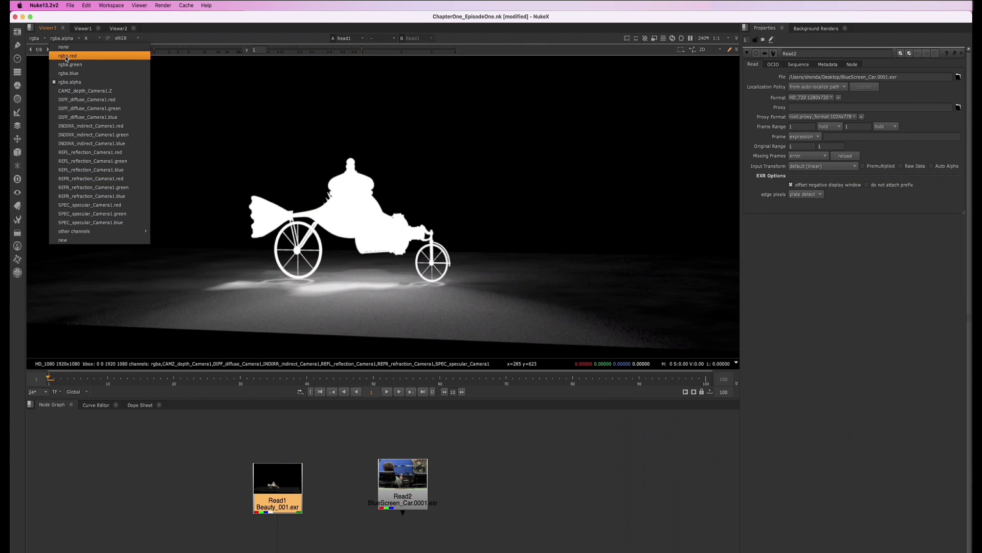
left_click(63, 39)
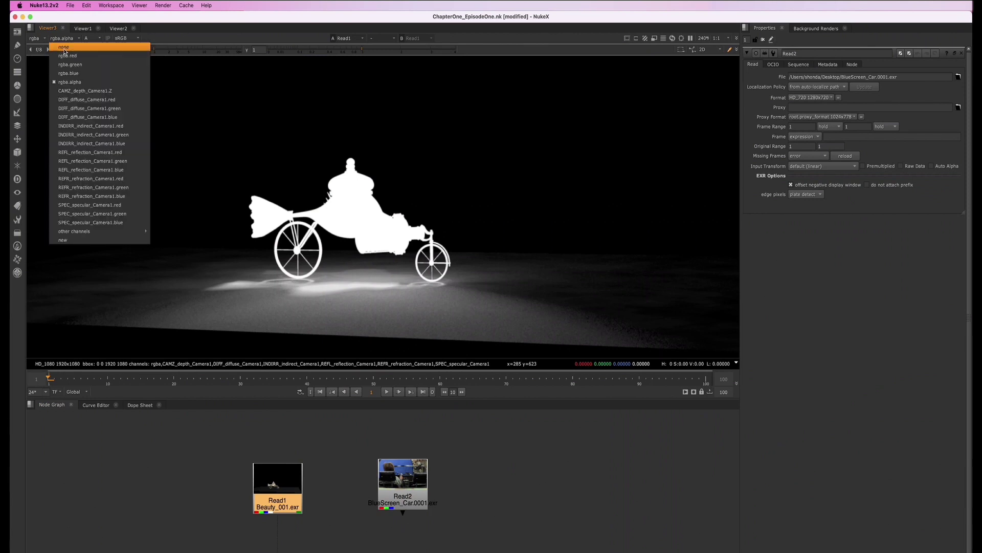
left_click(65, 56)
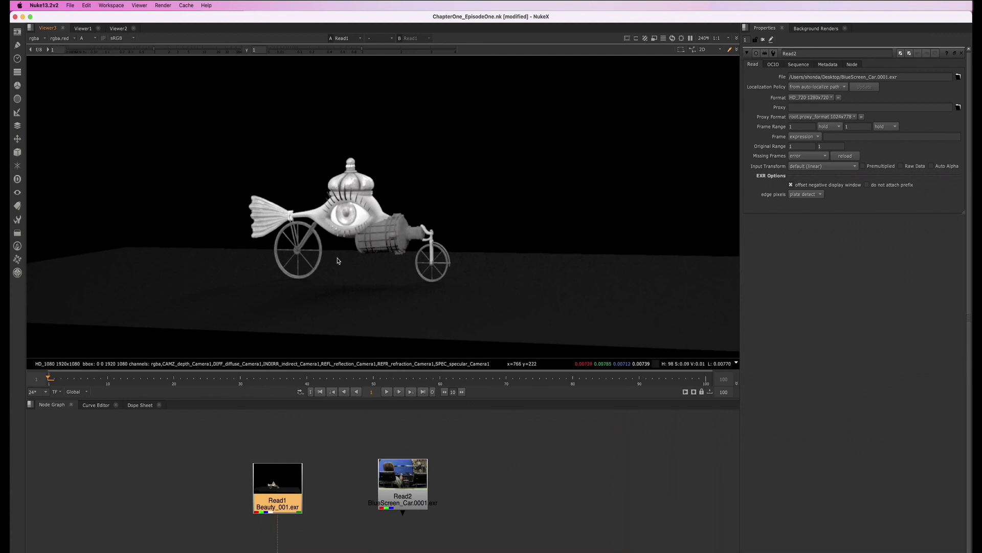
left_click(58, 39)
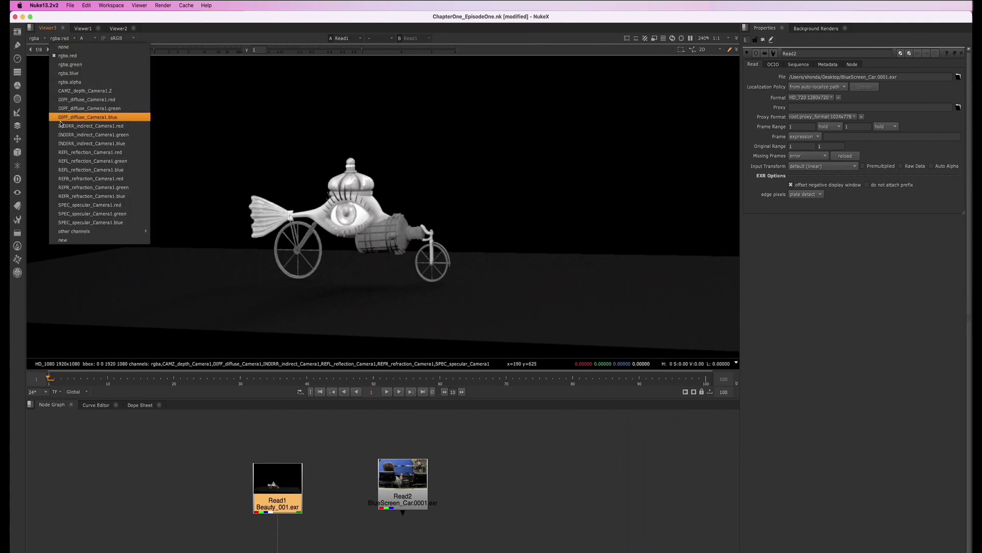
left_click(82, 179)
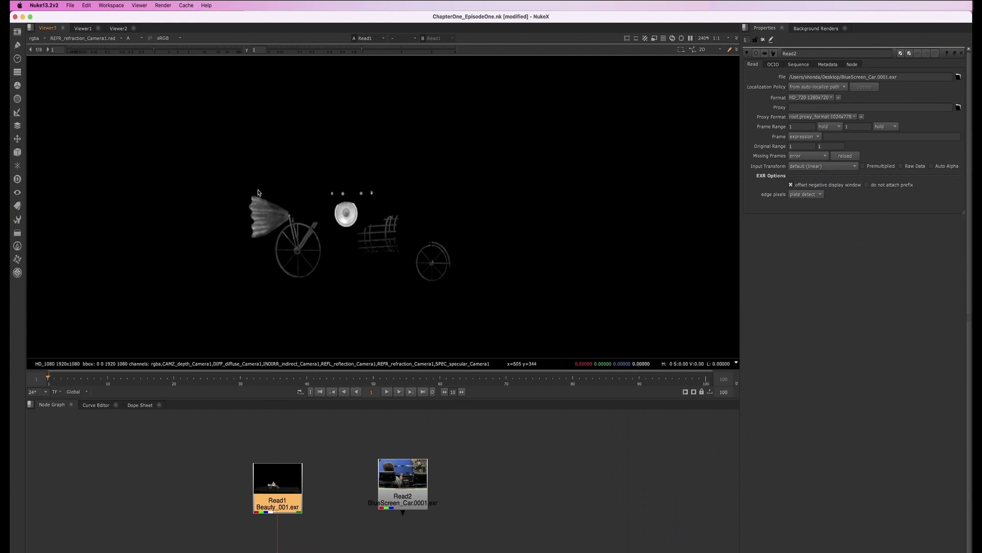
left_click(79, 41)
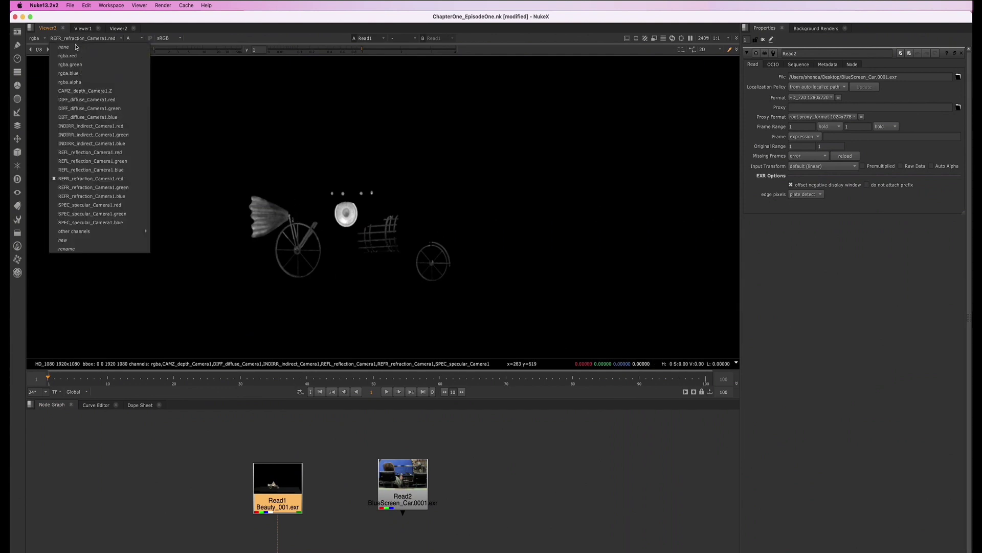
left_click(69, 82)
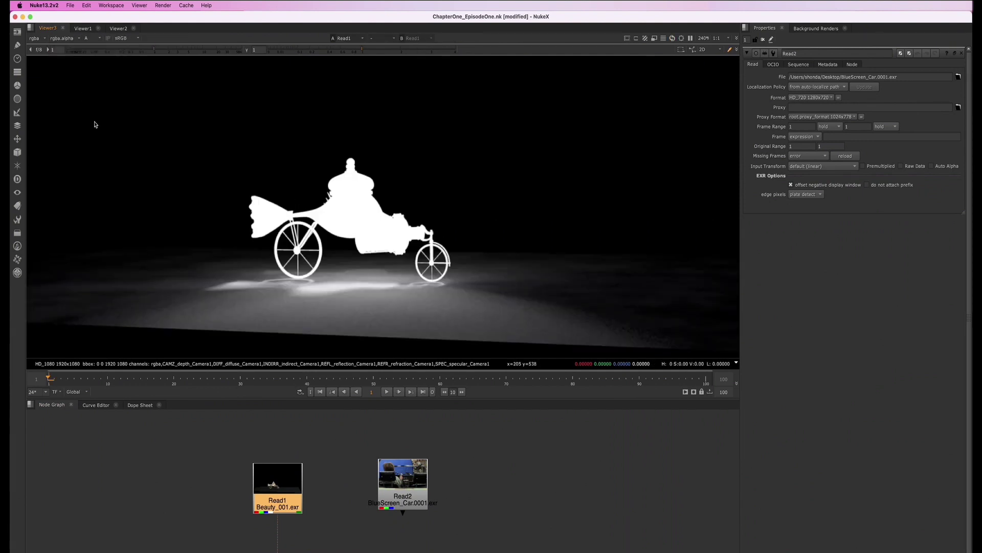
left_click(318, 542)
scroll(281, 526, "down", 2)
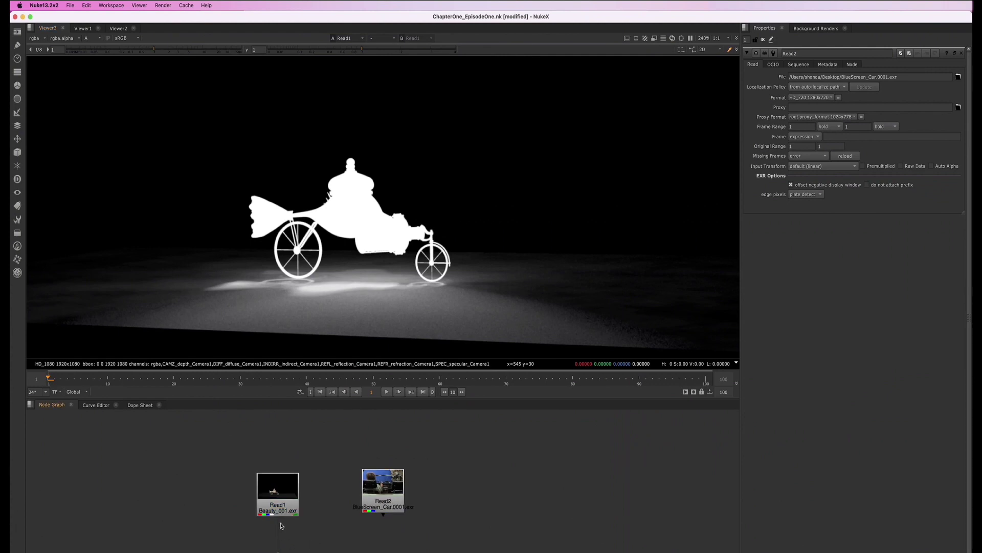
- Return to RGB from alpha, then check the red, green and blue channels with hotkeys and back to full colour
key("a")
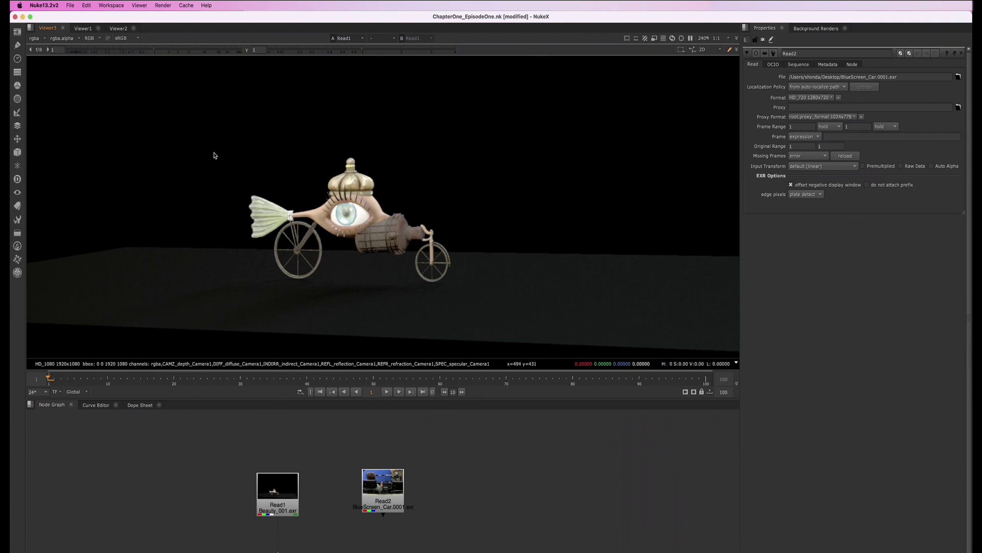
key("r")
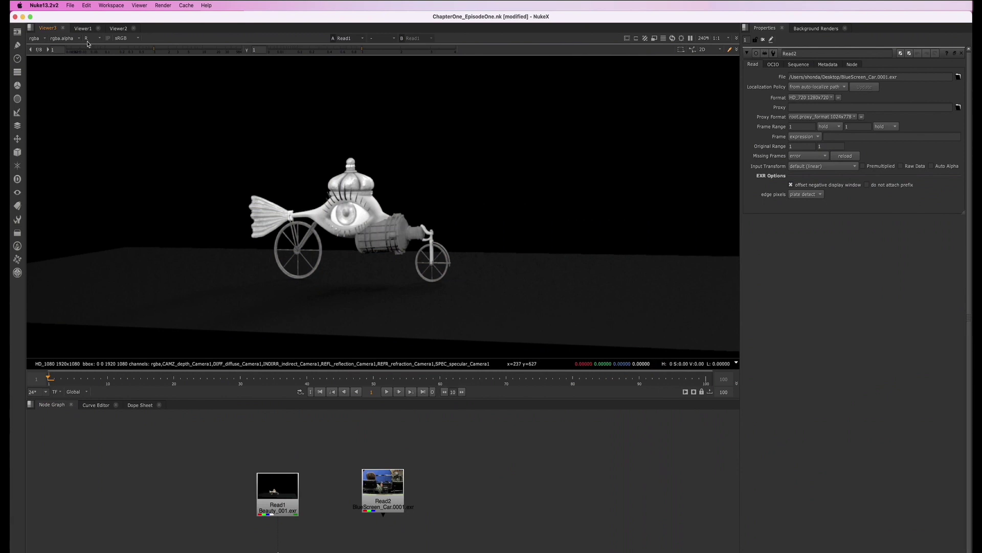
key("g")
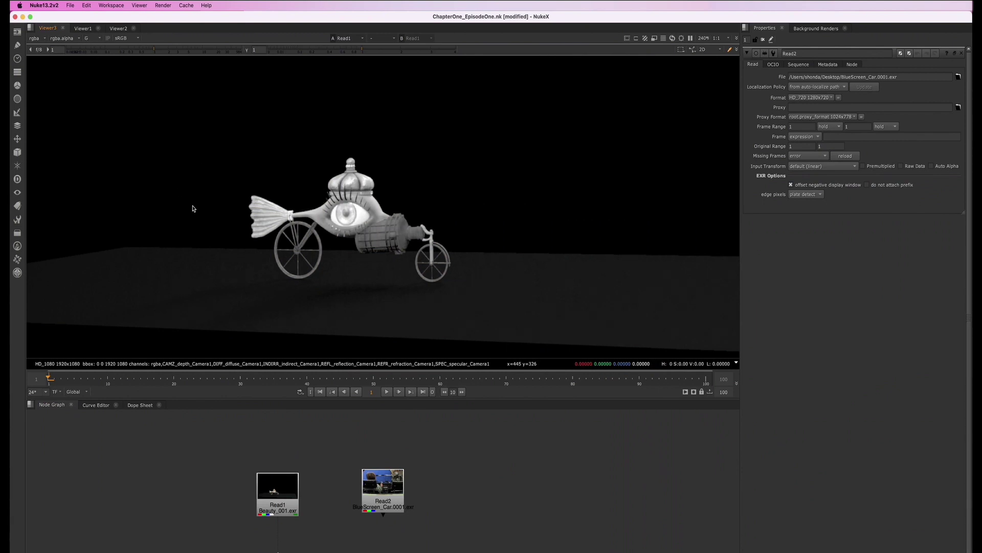
key("b")
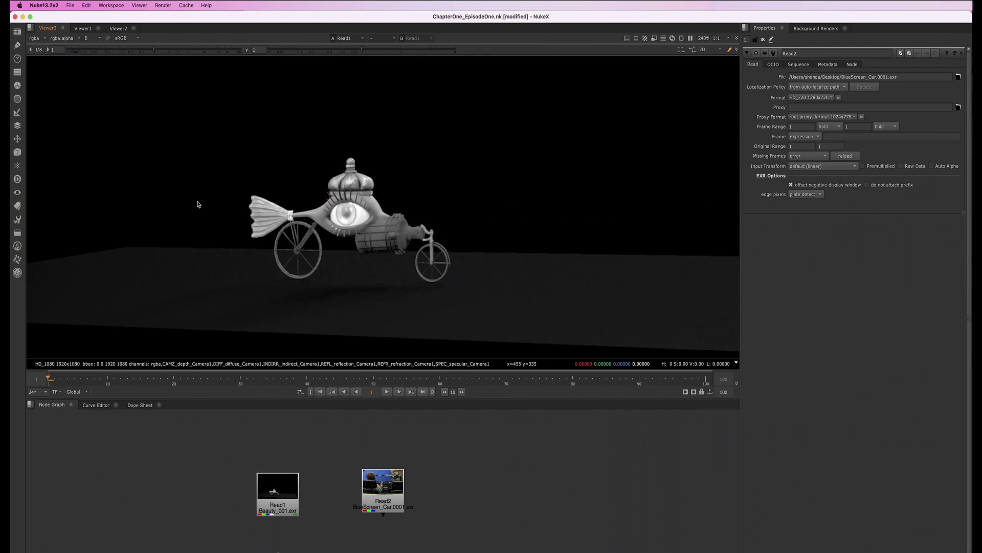
key("b")
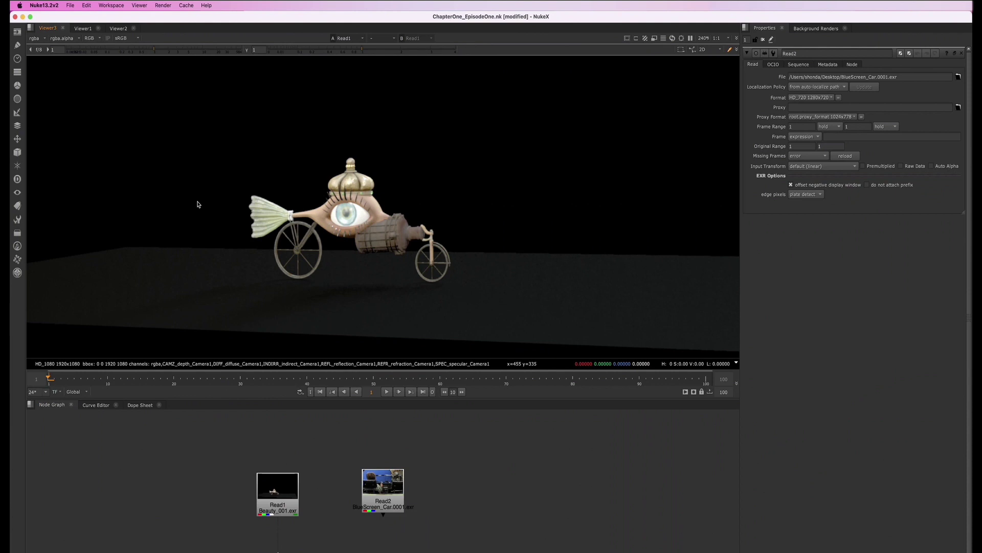
key("g")
key("g")
- Nudge Read1 upward and toggle the red channel on and off, ending on full colour
left_click_drag(278, 495, 278, 489)
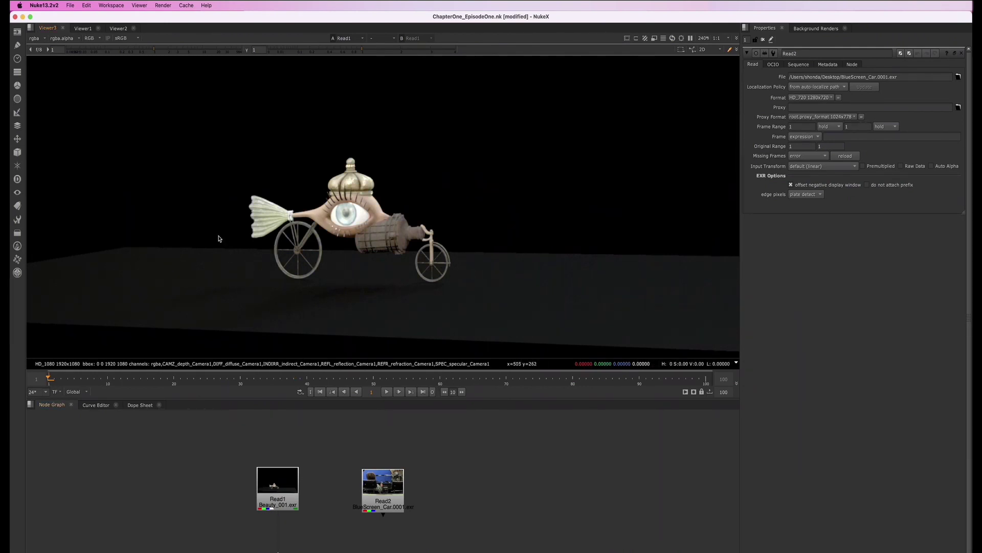
key("r")
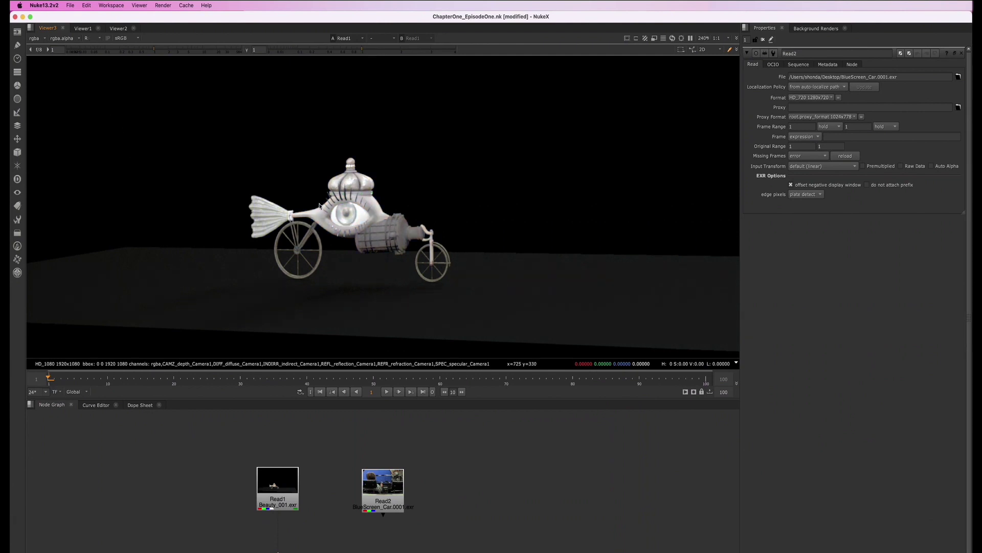
key("r")
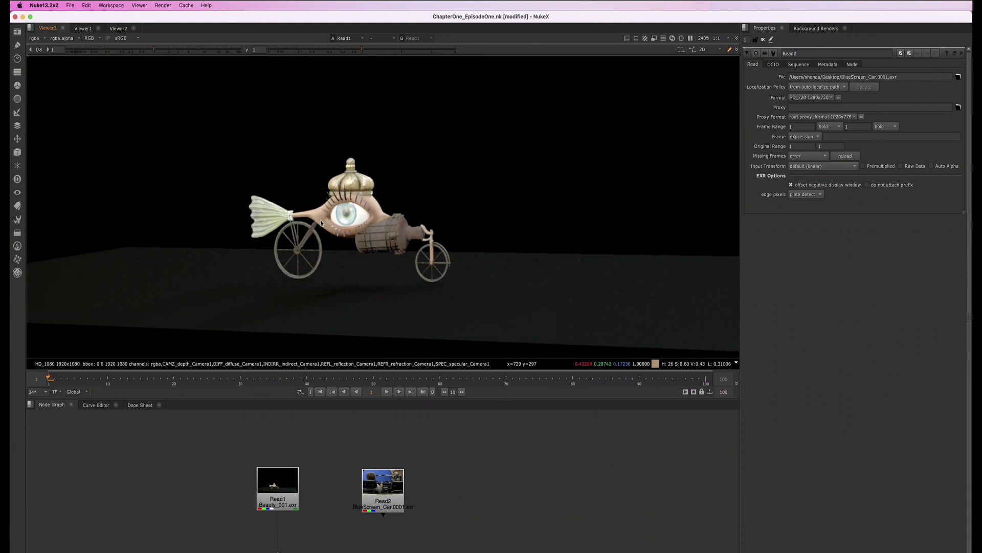
key("r")
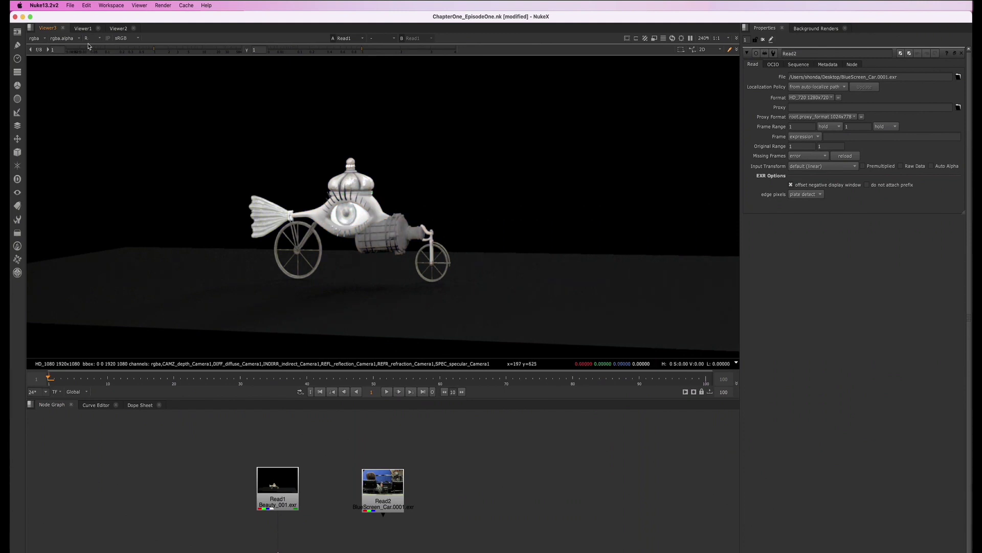
key("r")
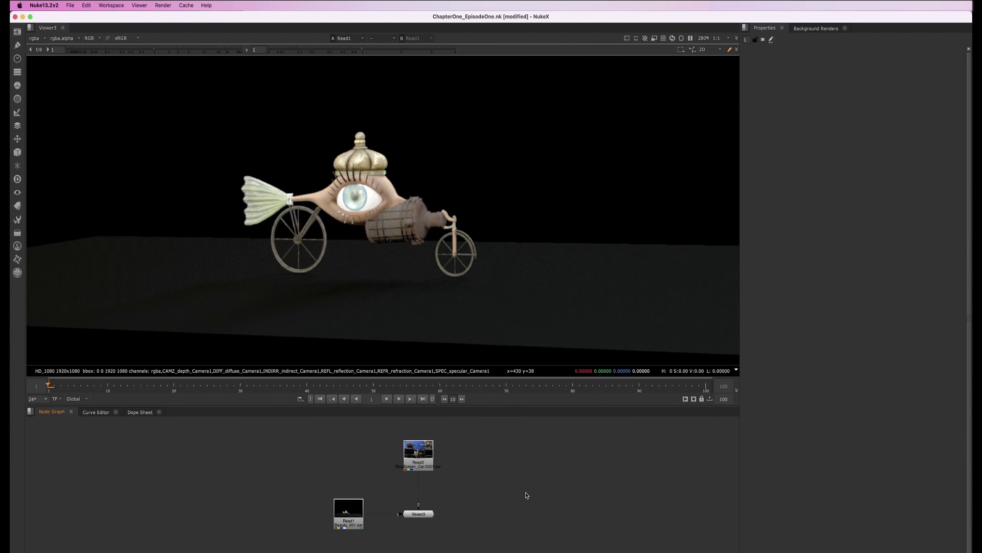
- Create an unconnected Grade1 node via the Tab search and bring up Viewer3's settings
key("Tab")
type("grad")
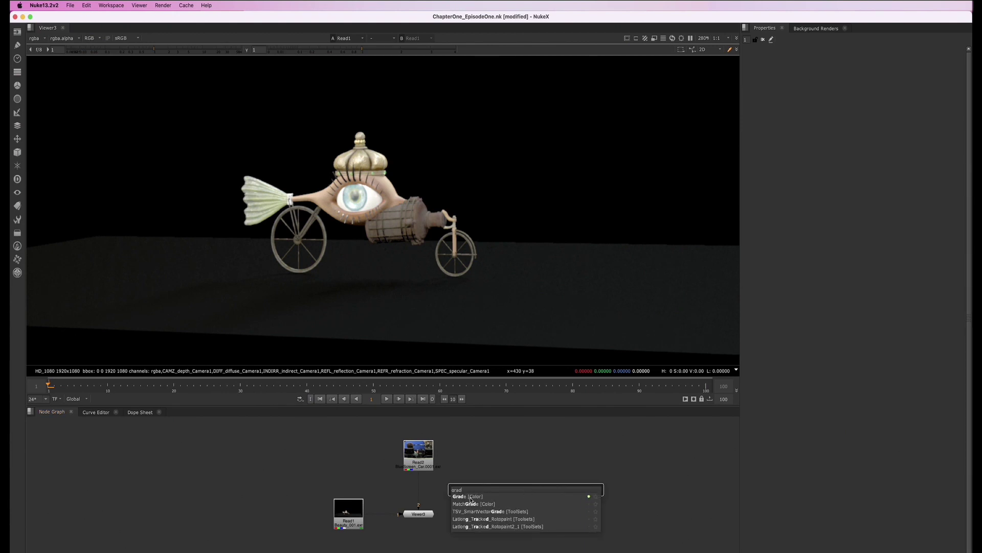
key("Return")
left_click(522, 502)
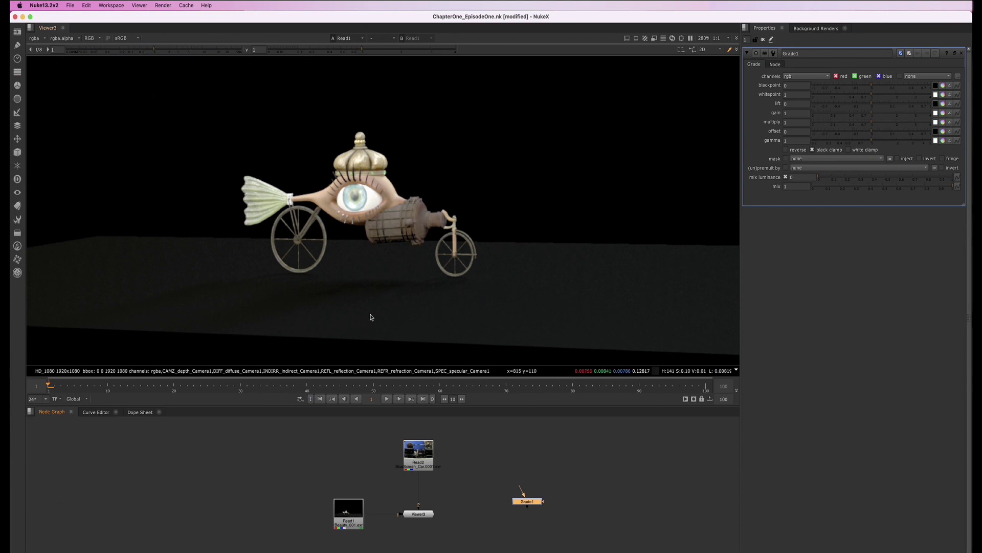
double_click(419, 514)
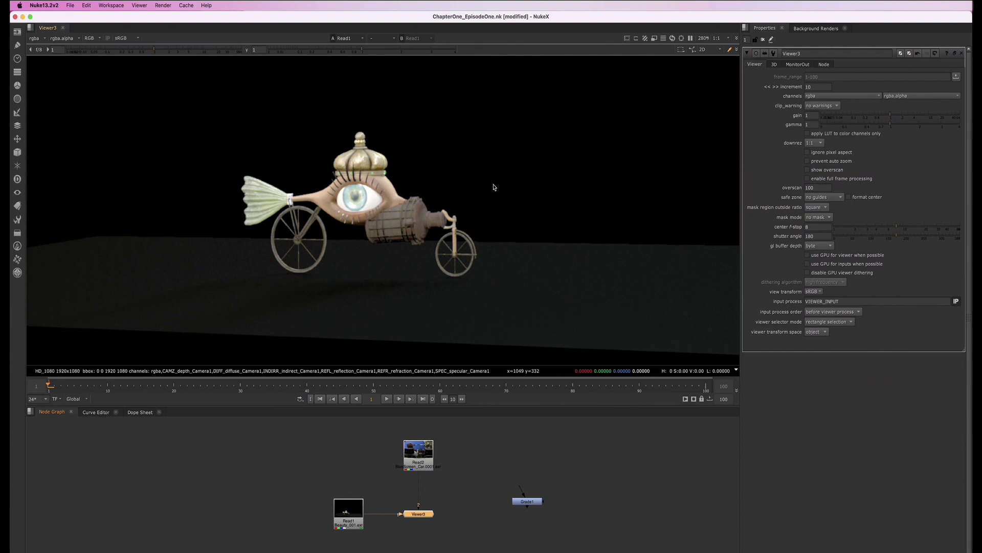
- Copy VIEWER_INPUT from Viewer3's input process name field
left_click(843, 302)
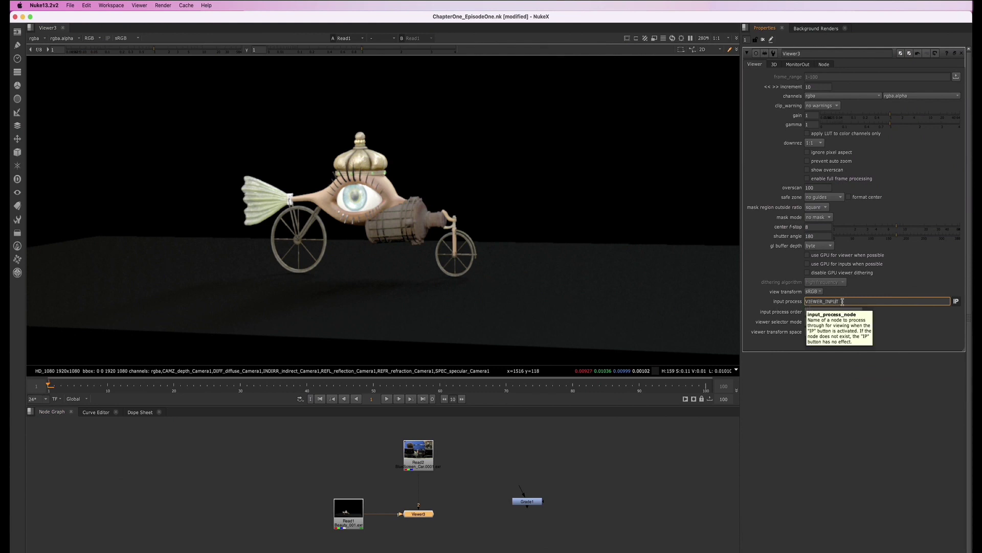
left_click_drag(805, 301, 827, 300)
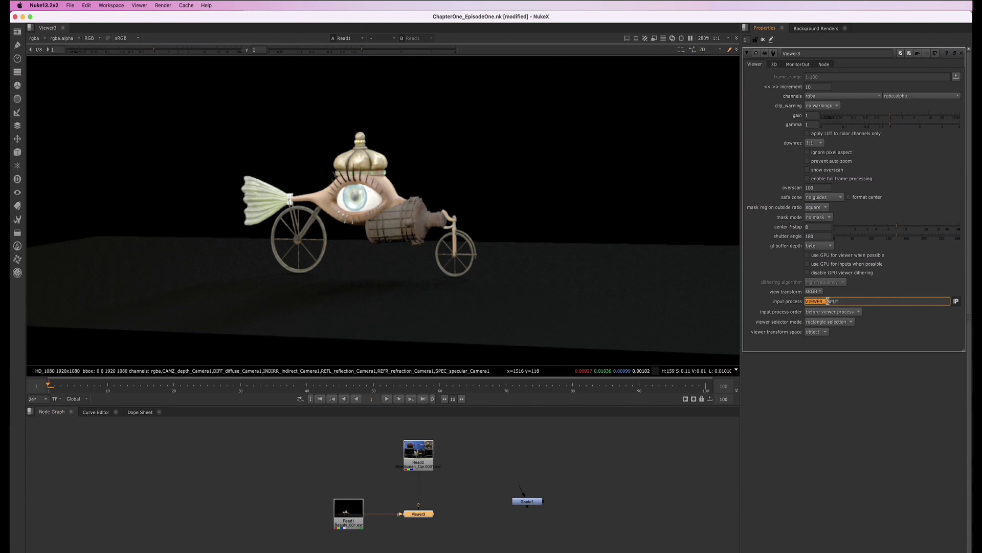
left_click(805, 300)
left_click_drag(841, 302, 805, 300)
right_click(806, 301)
left_click(818, 321)
- Rename Grade1 to VIEWER_INPUT by pasting the copied name
double_click(524, 504)
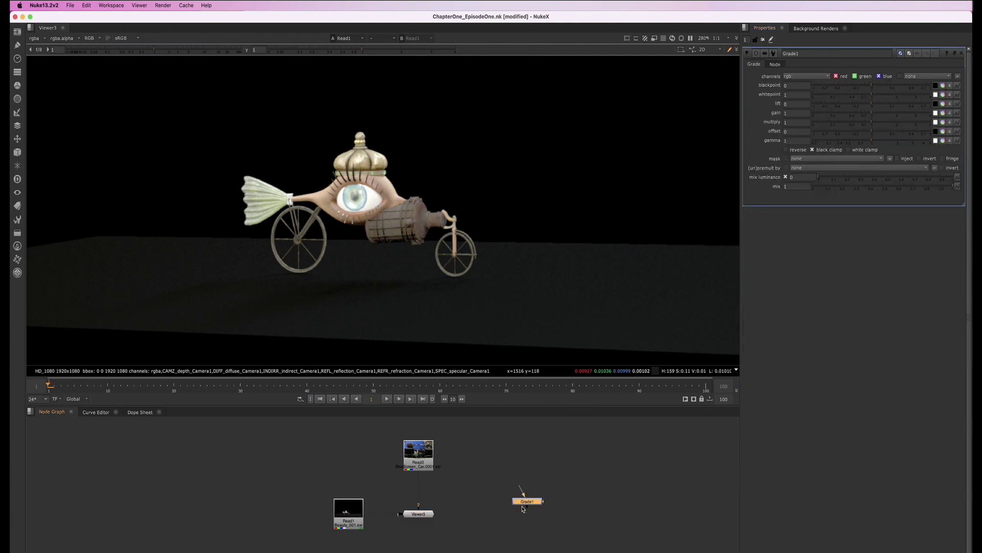
left_click_drag(800, 53, 783, 53)
key("BackSpace")
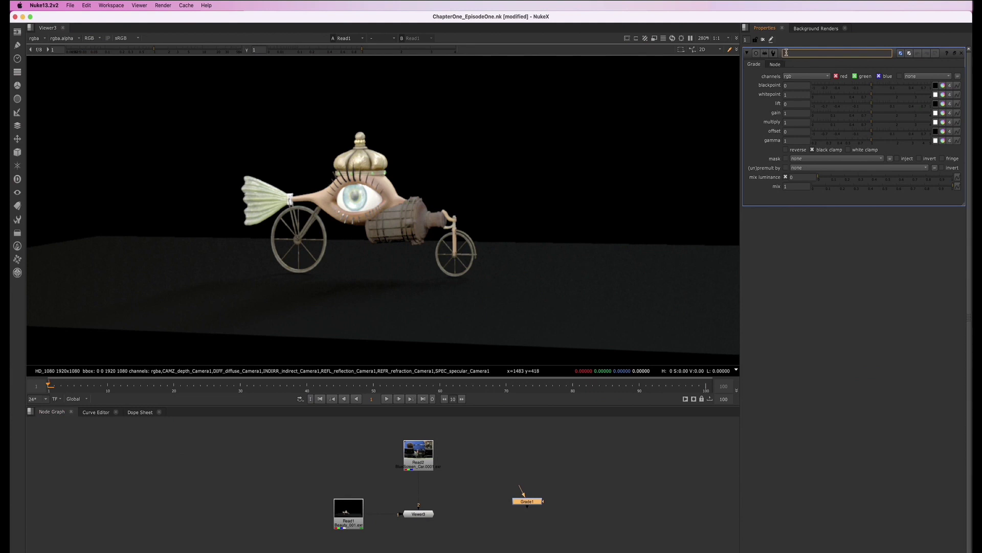
right_click(787, 53)
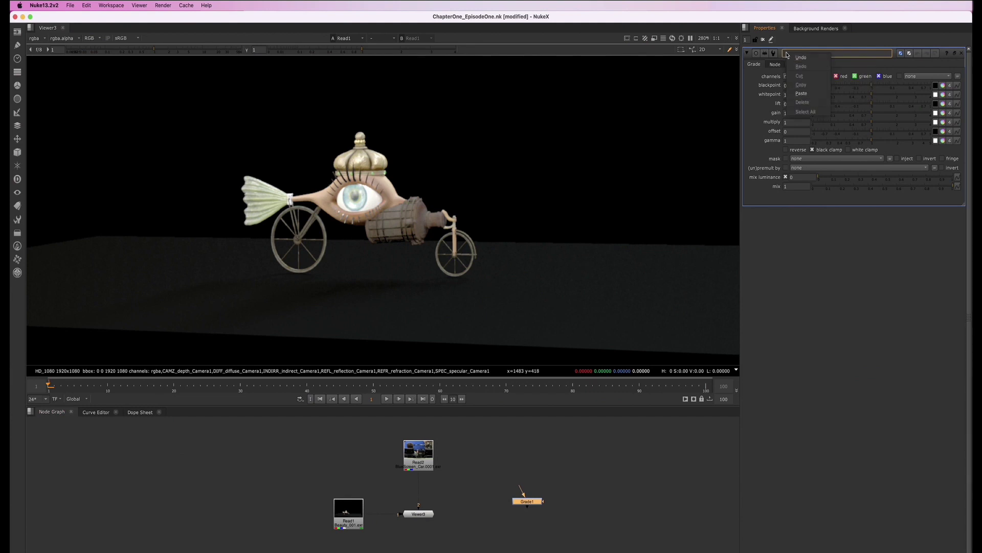
left_click(801, 94)
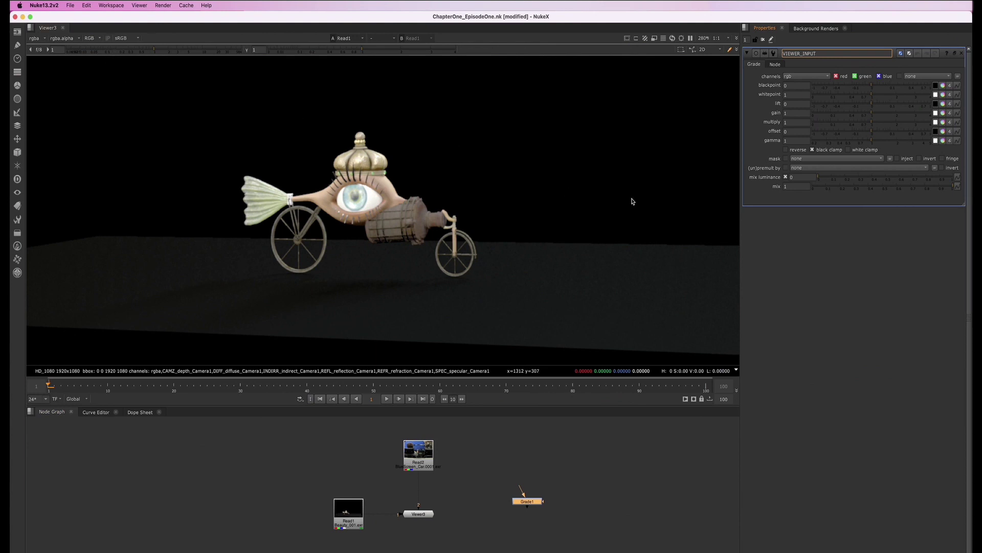
key("Return")
- Switch on the viewer's input process and select the VIEWER_INPUT node
left_click(107, 39)
left_click(471, 502)
left_click(529, 503)
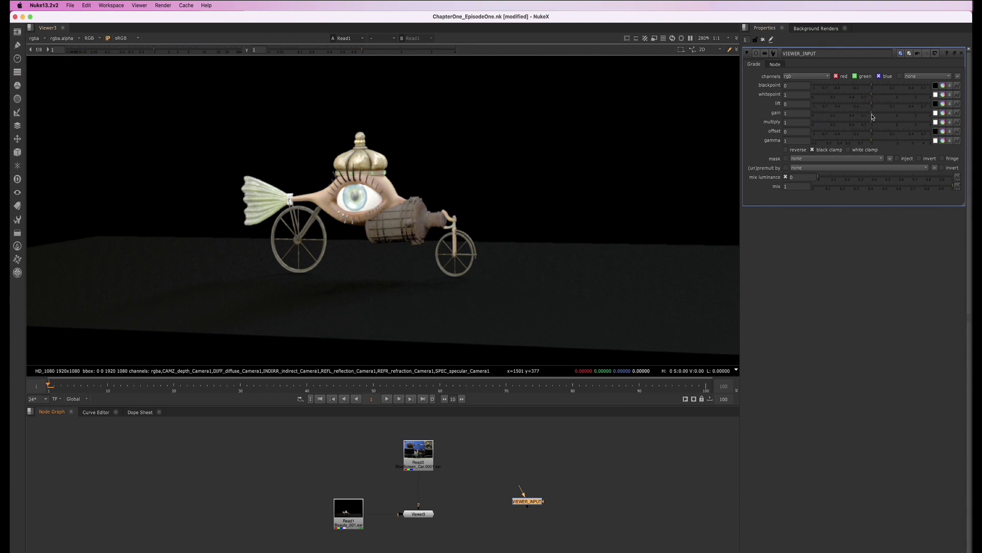
- Raise then lower the VIEWER_INPUT gain to settle at 1.08, repositioning the node meanwhile
left_click_drag(872, 117, 911, 120)
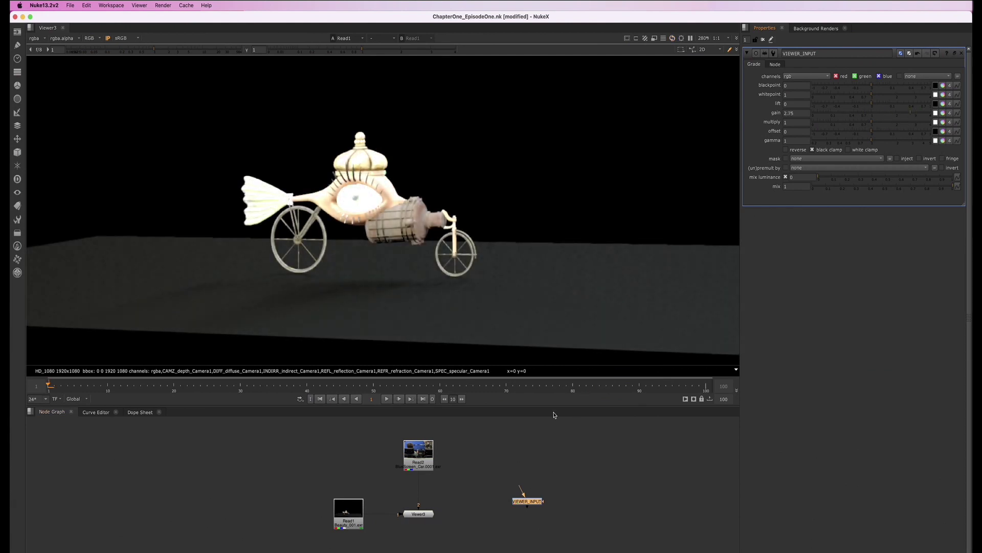
left_click_drag(530, 497, 526, 496)
left_click(419, 513)
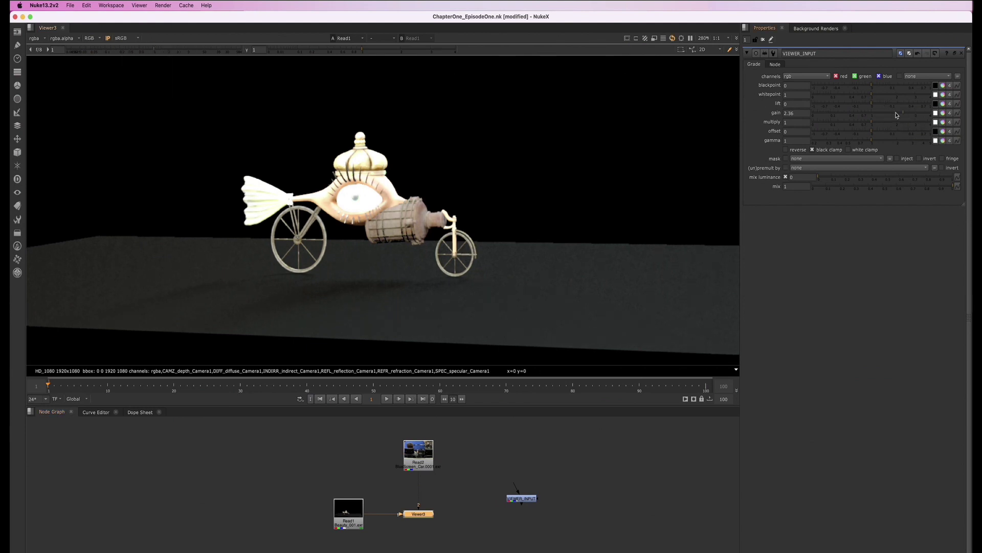
mouse_move(909, 113)
left_mouse_down()
mouse_move(849, 114)
mouse_move(900, 114)
left_mouse_up()
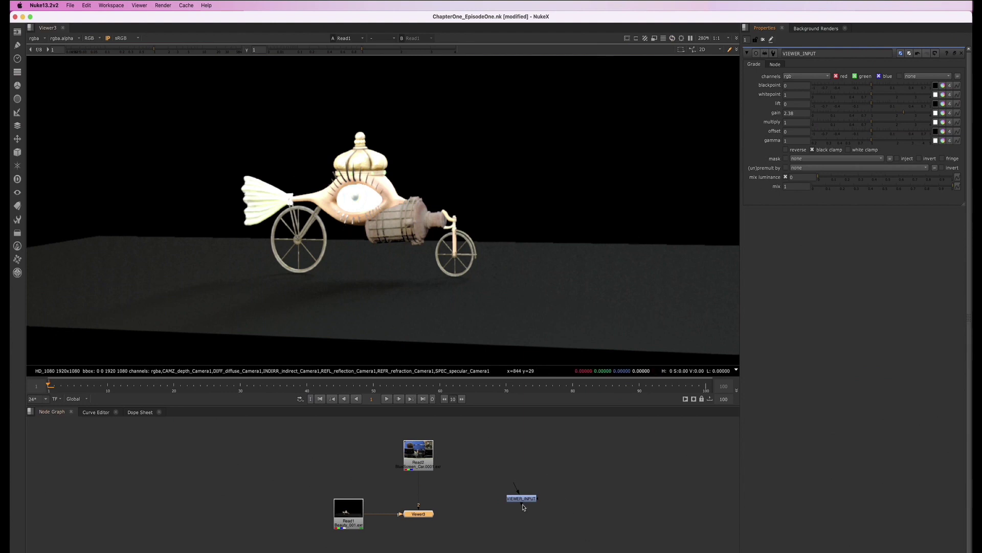
left_click_drag(520, 503, 509, 503)
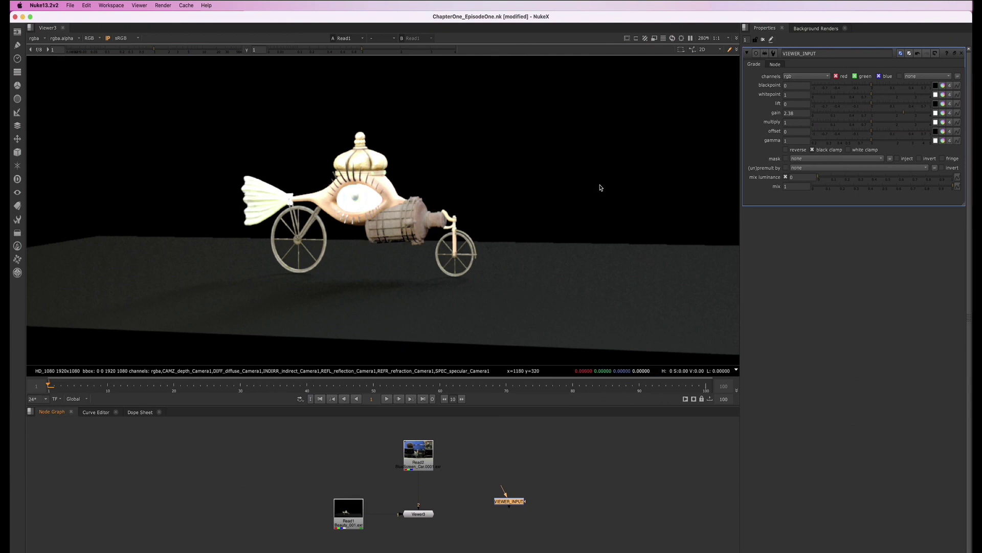
mouse_move(903, 116)
left_mouse_down()
mouse_move(869, 117)
mouse_move(887, 119)
left_mouse_up()
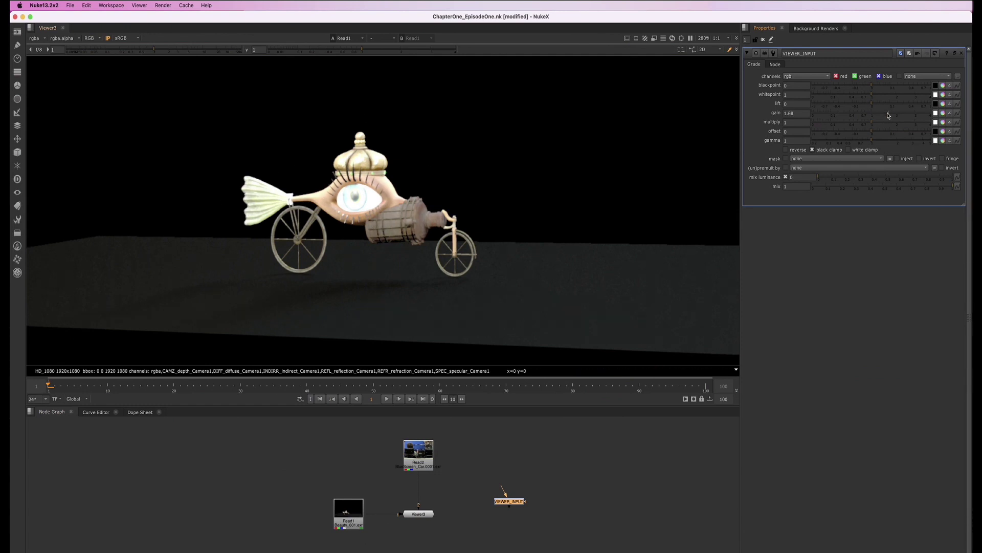
left_click_drag(887, 116, 874, 116)
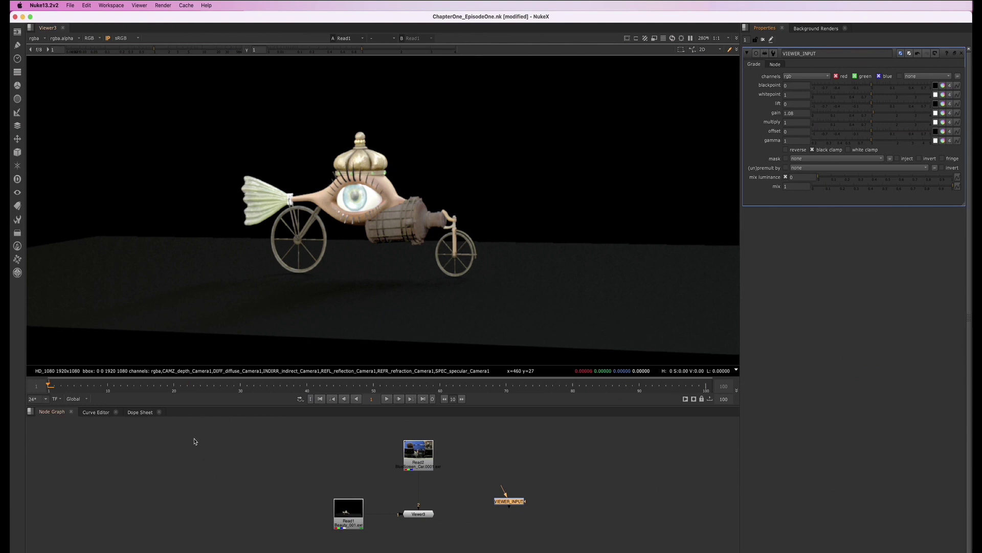
- Select Viewer3 and use S to load its settings showing VIEWER_INPUT as input process
left_click(420, 514)
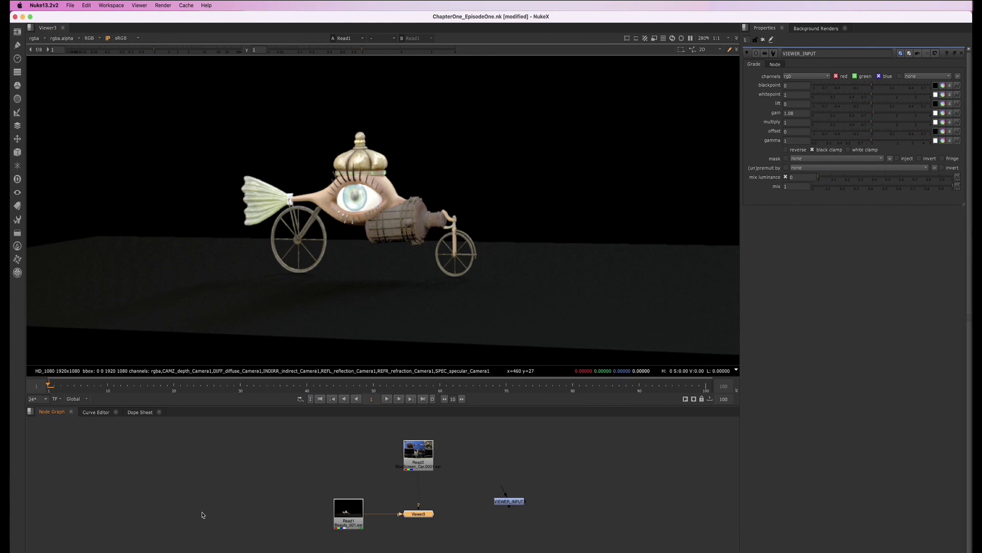
key("s")
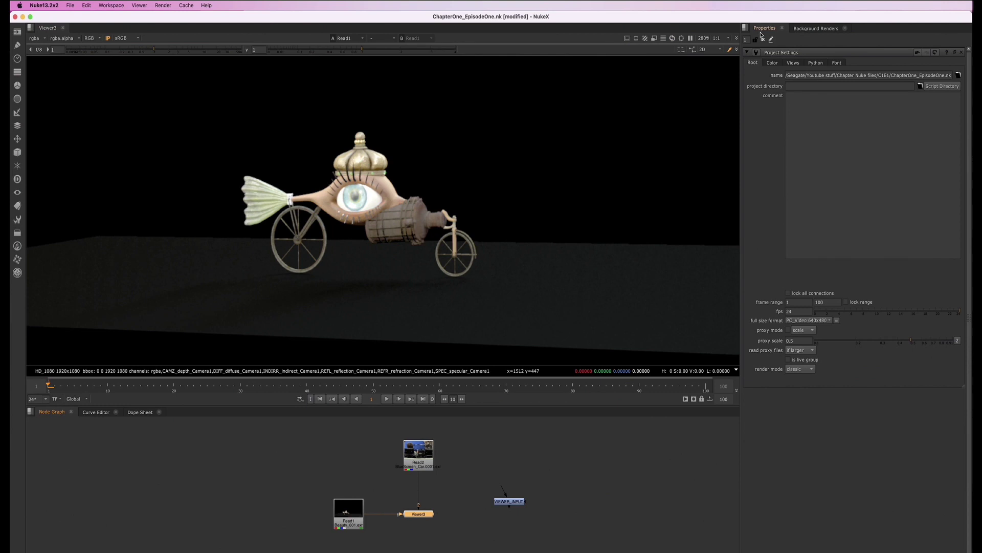
left_click(246, 504)
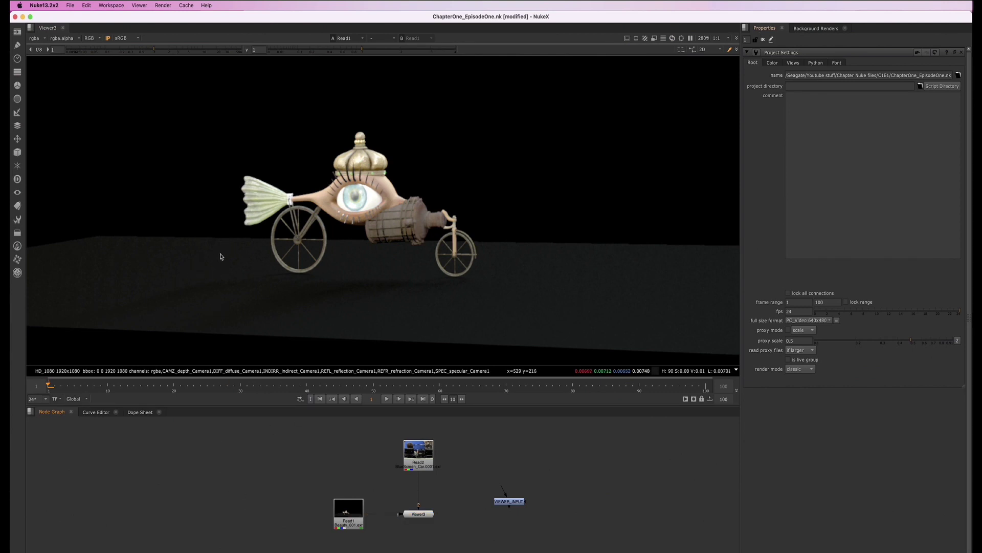
left_click(426, 514)
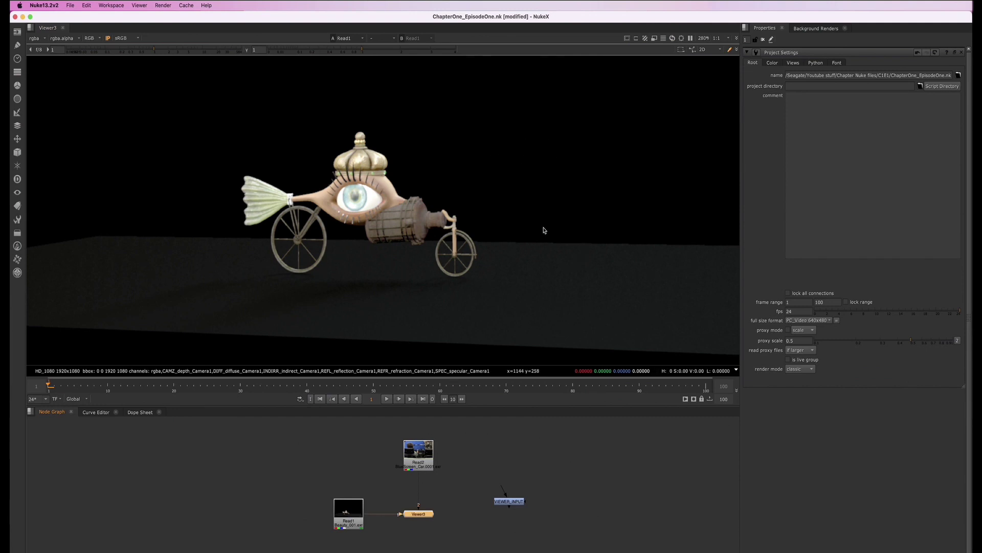
key("s")
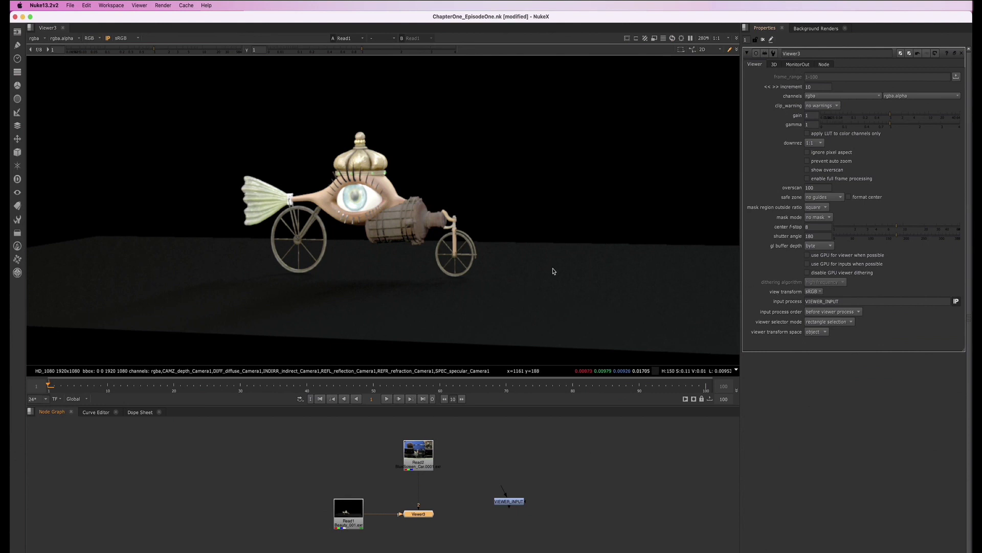
left_click(473, 547)
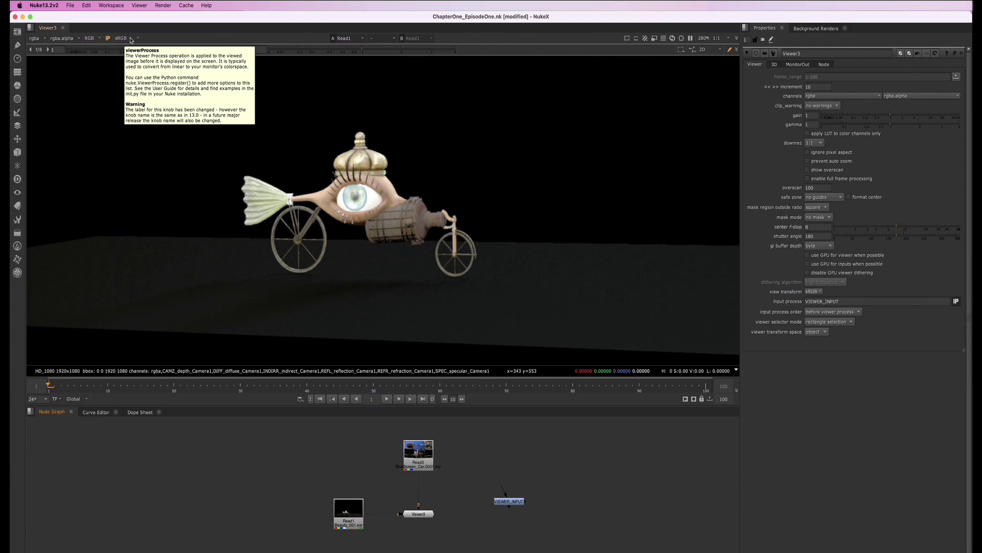
- Cycle the viewer process through rec709, rec1886 and None
left_click(131, 41)
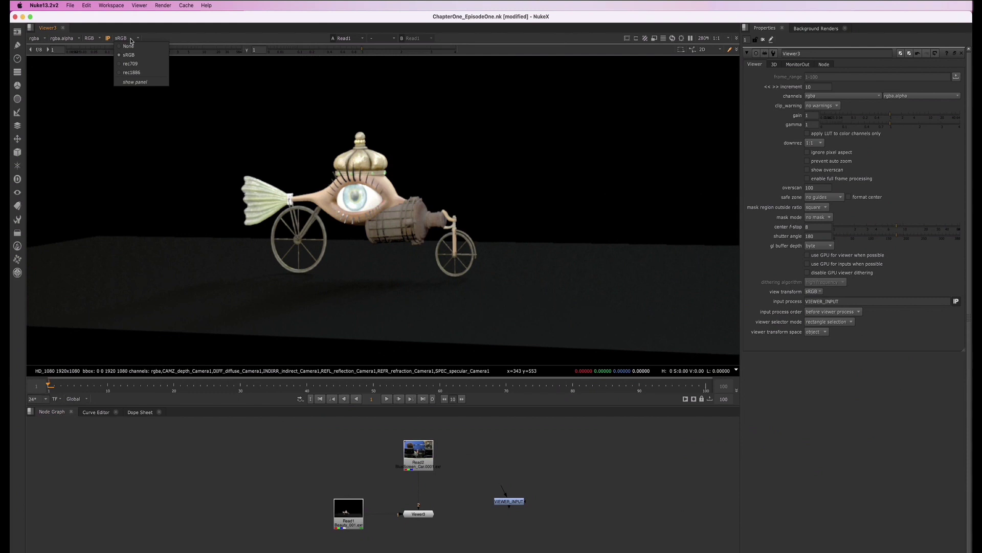
left_click(132, 64)
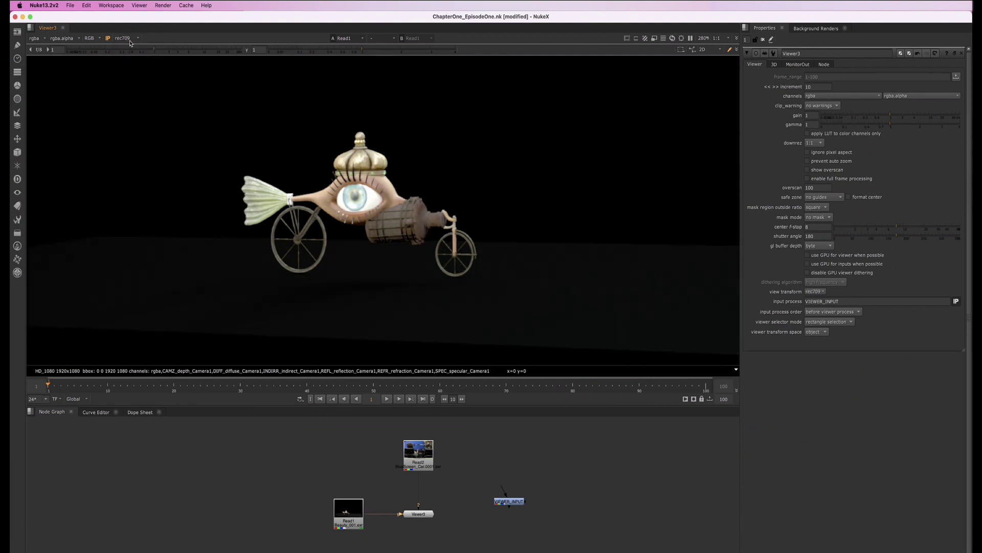
left_click(132, 41)
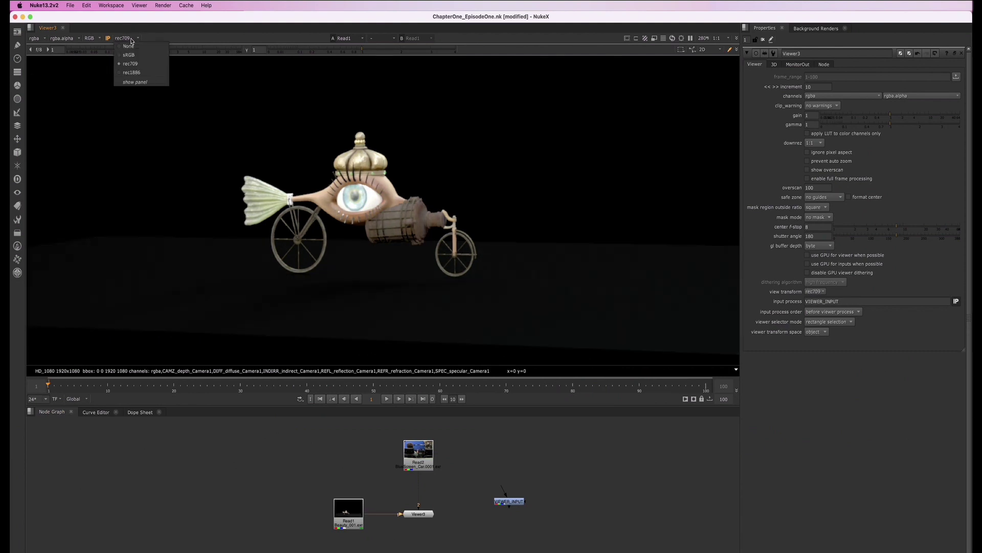
left_click(133, 72)
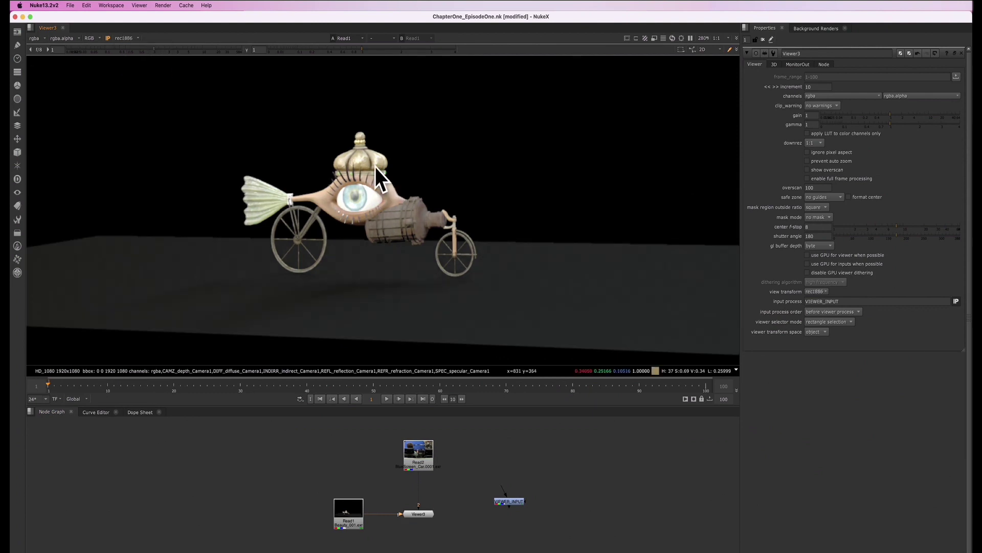
left_click(129, 42)
left_click(129, 42)
left_click(131, 53)
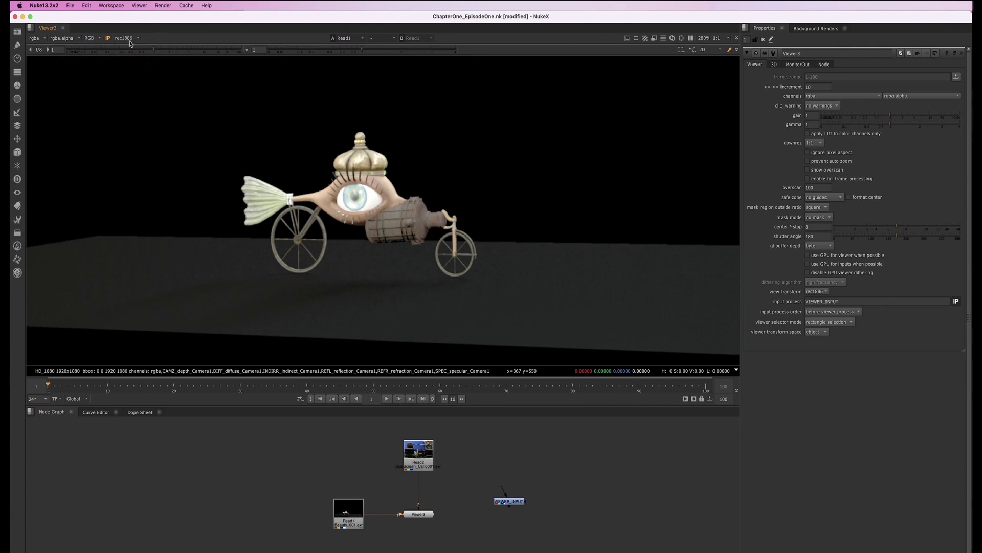
left_click(131, 44)
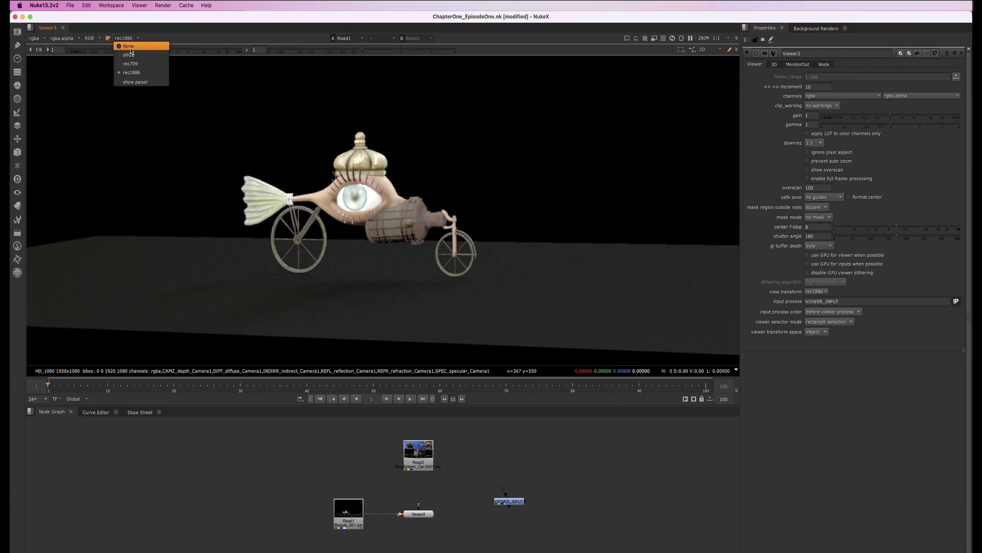
left_click(130, 47)
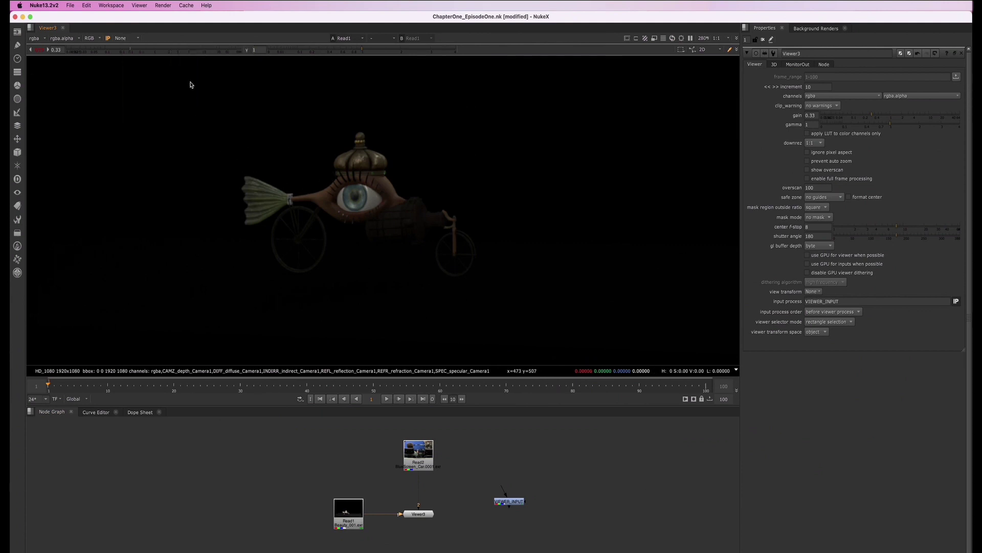
- Switch back to sRGB, reset viewer gain to 1, and settle on rec709
left_click(124, 41)
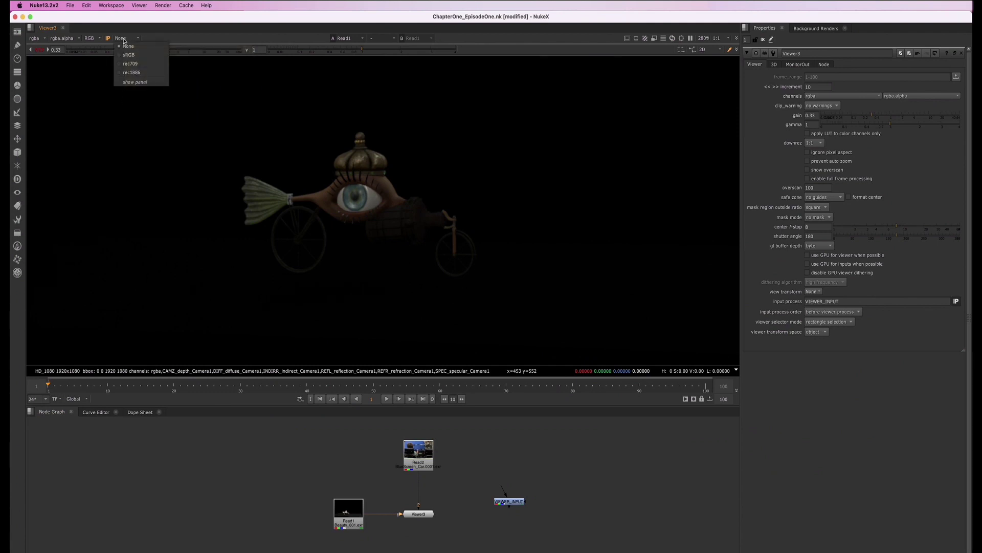
left_click(127, 55)
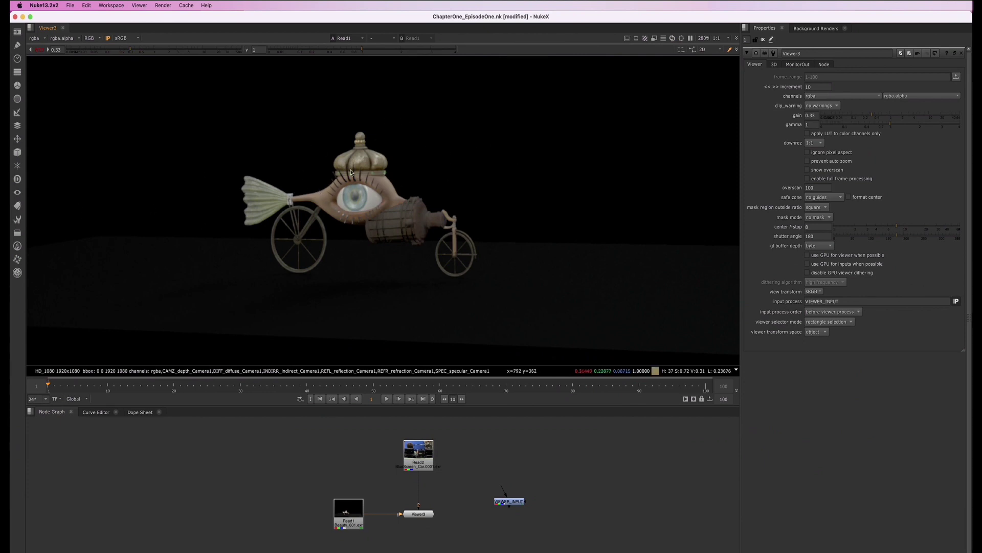
left_click(39, 49)
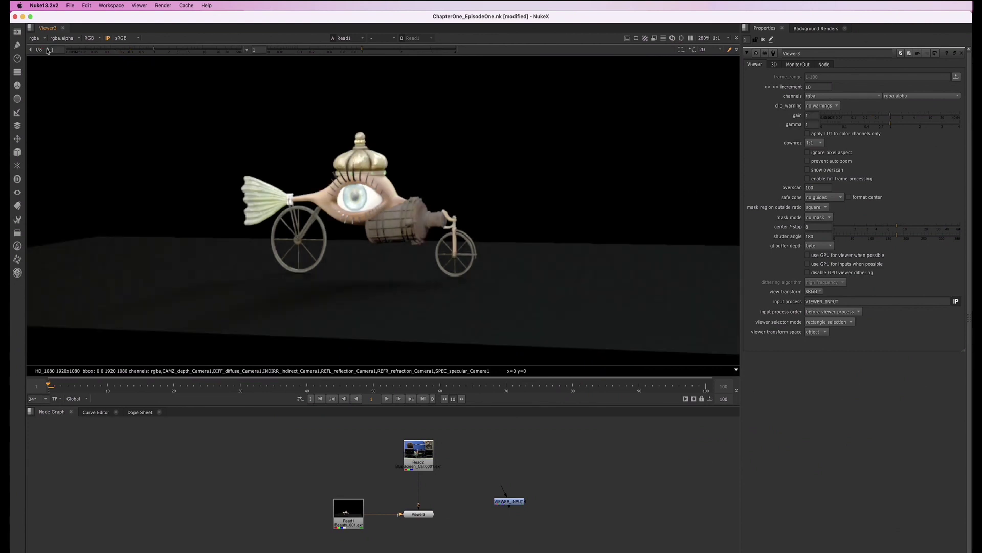
left_click(121, 40)
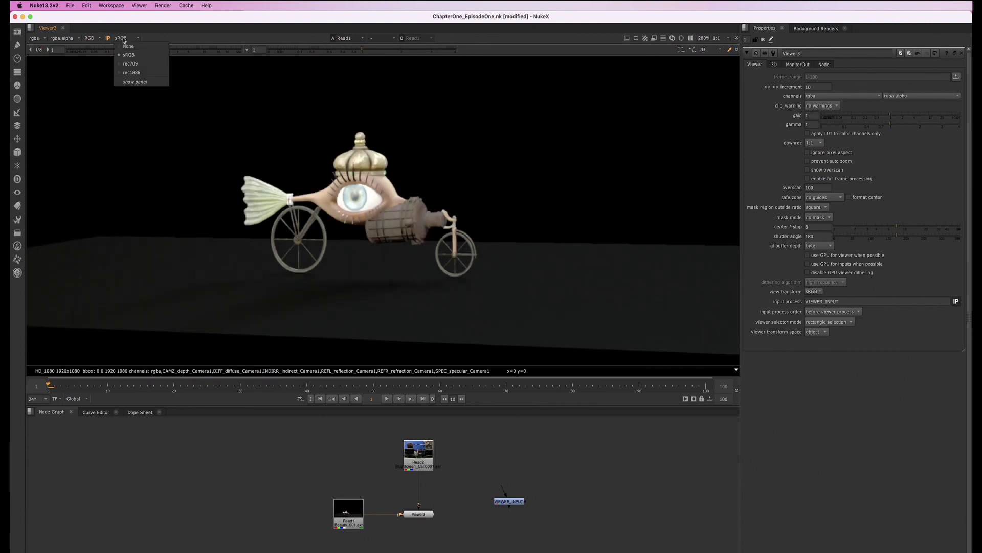
left_click(129, 65)
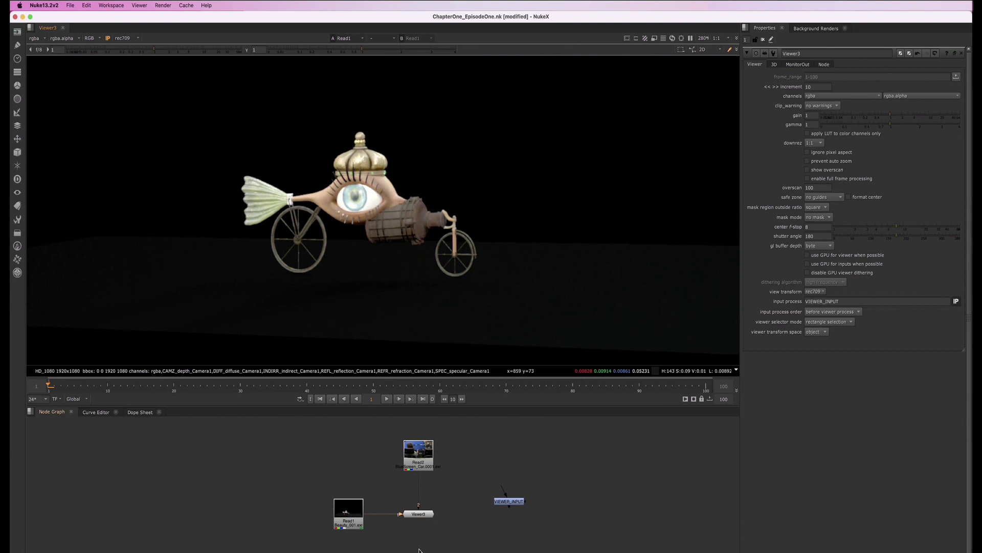
scroll(353, 538, "down", 1)
scroll(345, 522, "down", 1)
scroll(338, 507, "down", 1)
scroll(336, 496, "up", 1)
scroll(346, 486, "up", 1)
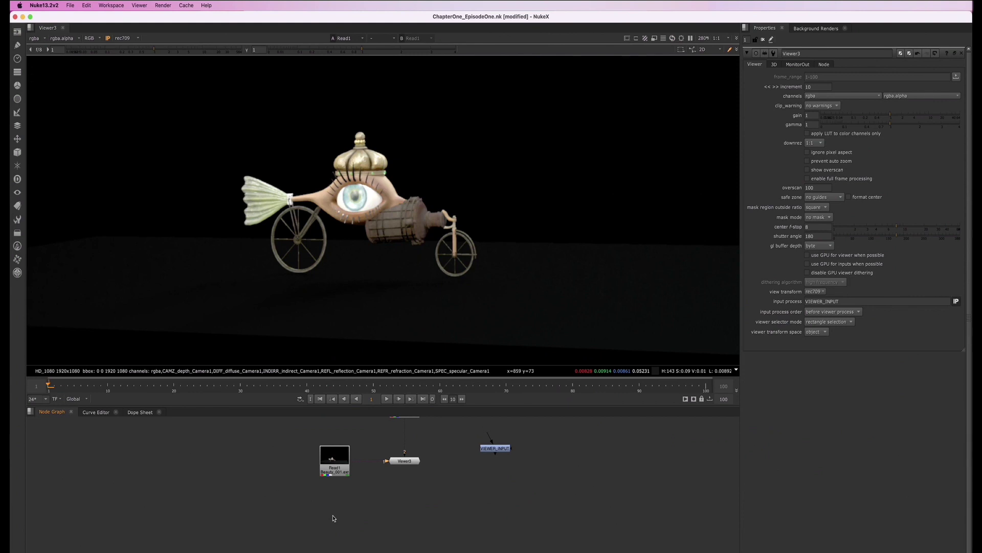
- Create a LayerContactSheet node and connect its input to Read1's render
key("Tab")
type("layer")
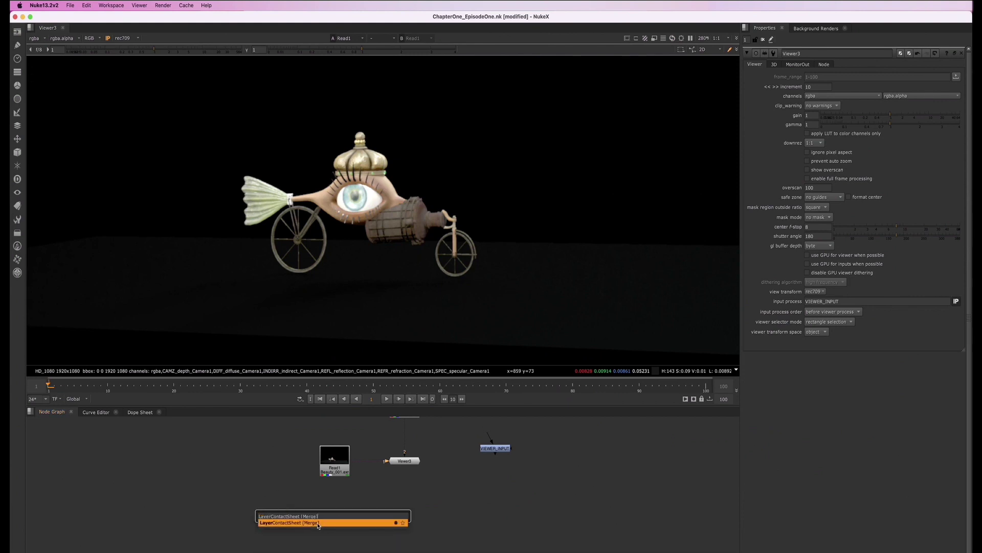
left_click(320, 524)
left_click_drag(333, 505, 334, 462)
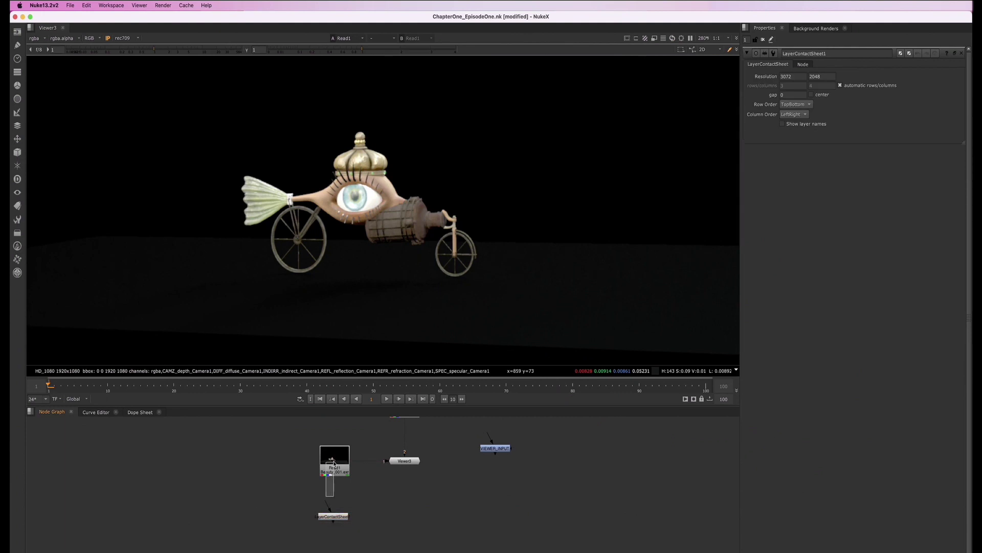
left_click(334, 517)
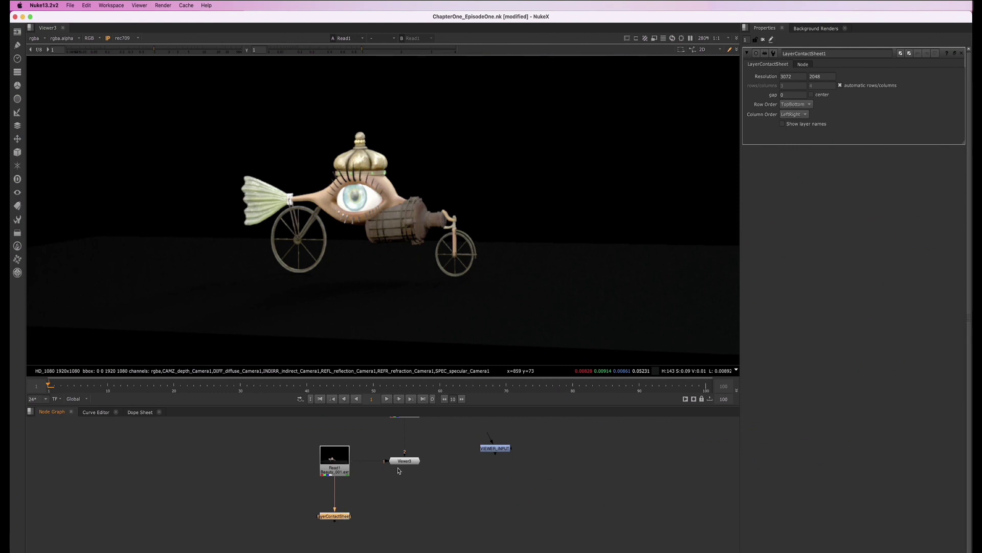
- Send LayerContactSheet1 to the Viewer to display all seven render layers
key("1")
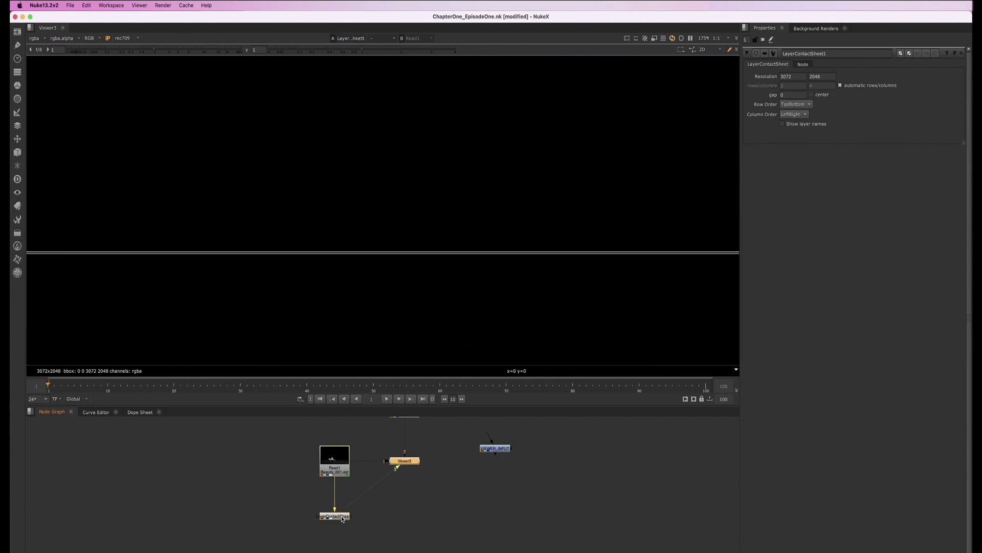
left_click(335, 516)
key("1")
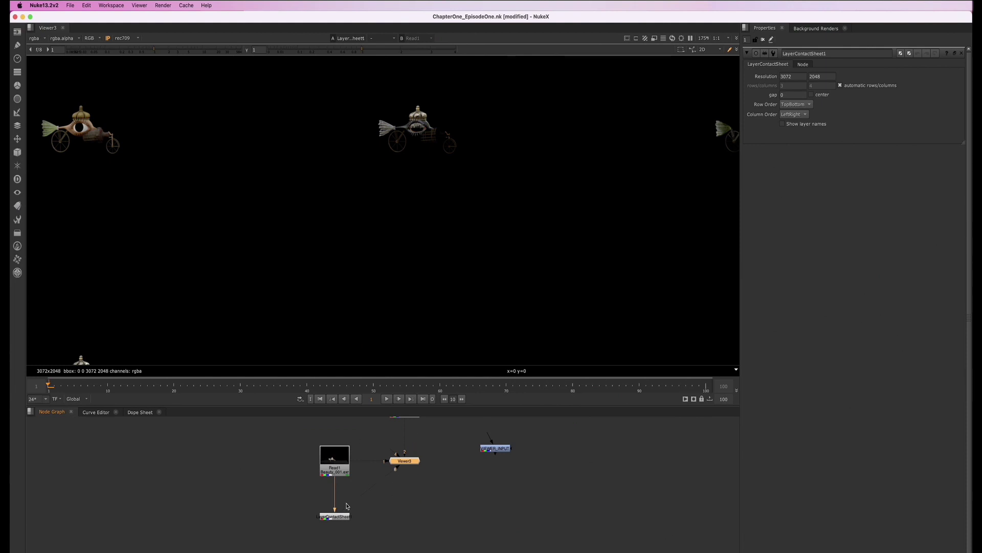
scroll(360, 248, "down", 2)
scroll(362, 257, "down", 3)
scroll(367, 251, "down", 2)
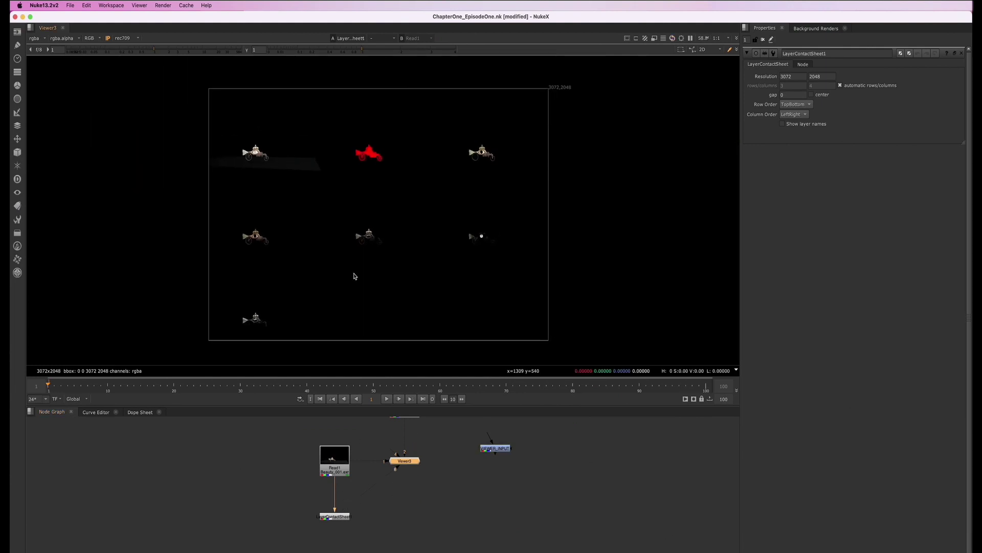
left_click(333, 516)
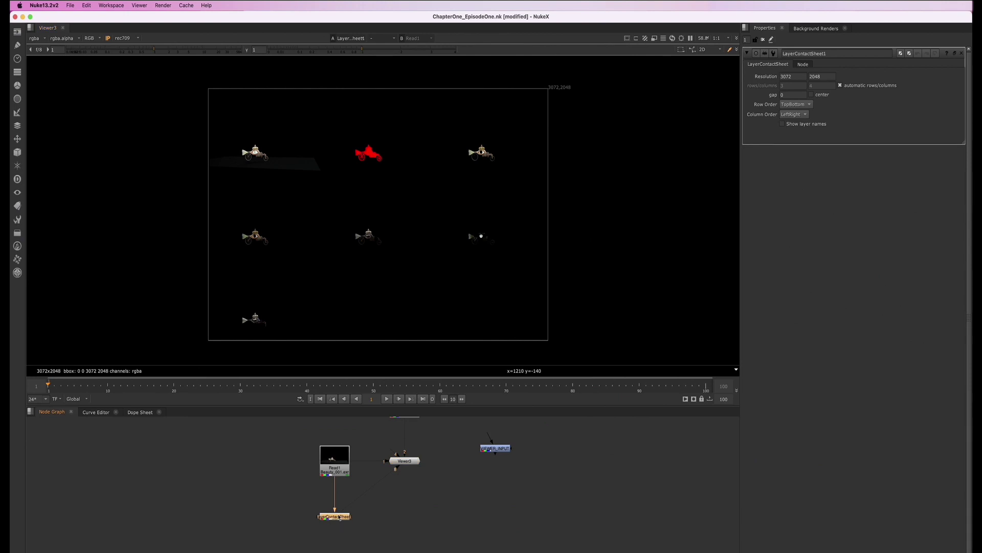
left_click(334, 522)
- Enable Show layer names so each tile is labelled rgba through specular
left_click(783, 124)
scroll(301, 166, "up", 2)
scroll(301, 166, "down", 2)
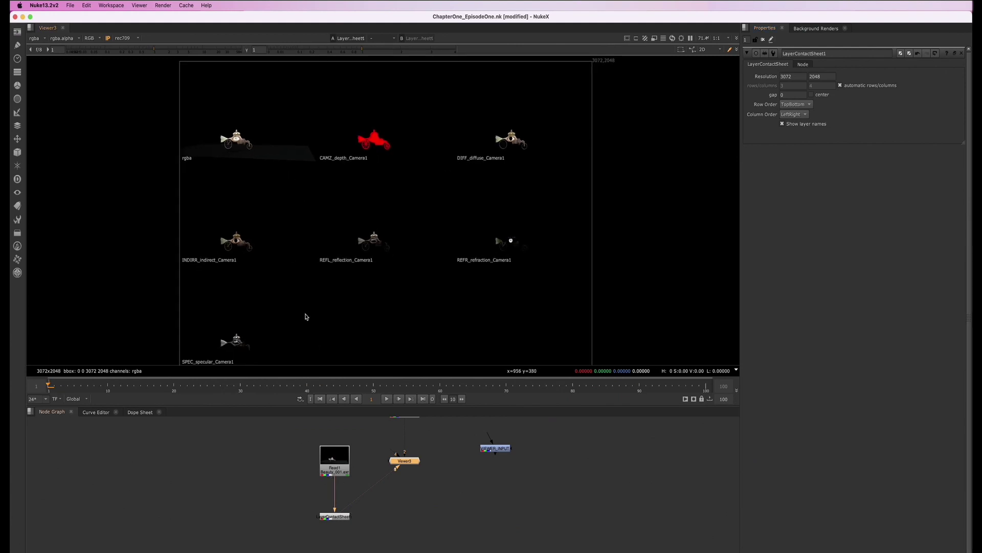
middle_click_drag(304, 313, 297, 300)
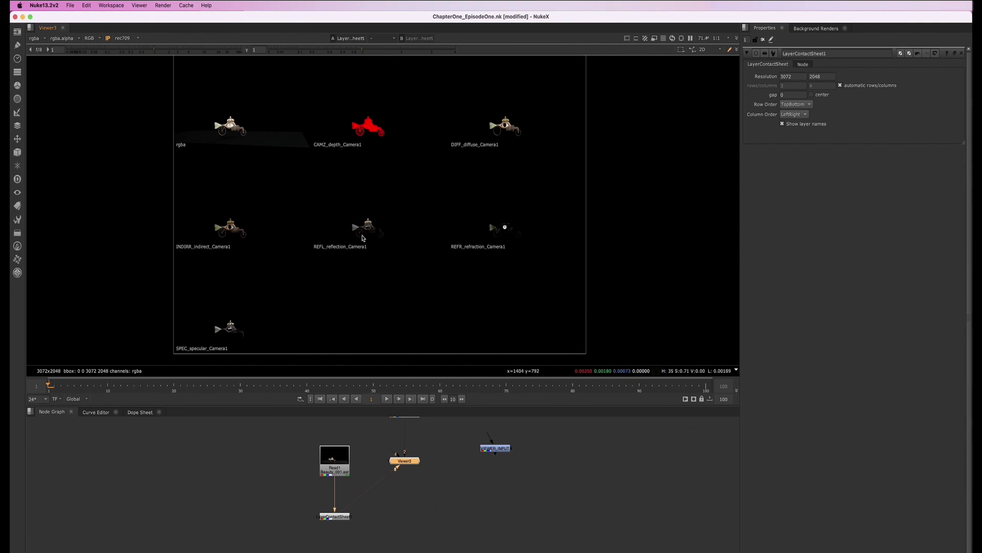
scroll(348, 321, "down", 2)
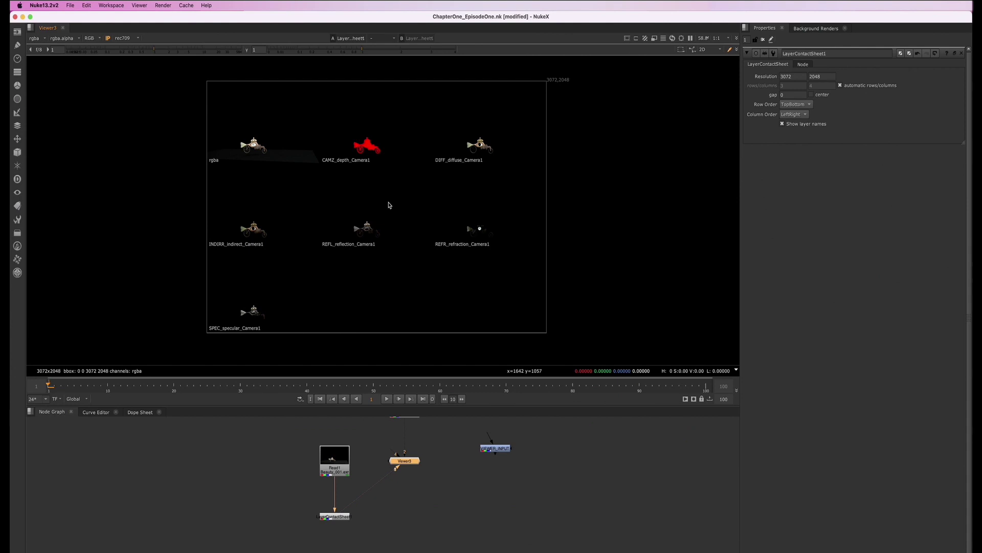
scroll(507, 151, "up", 3)
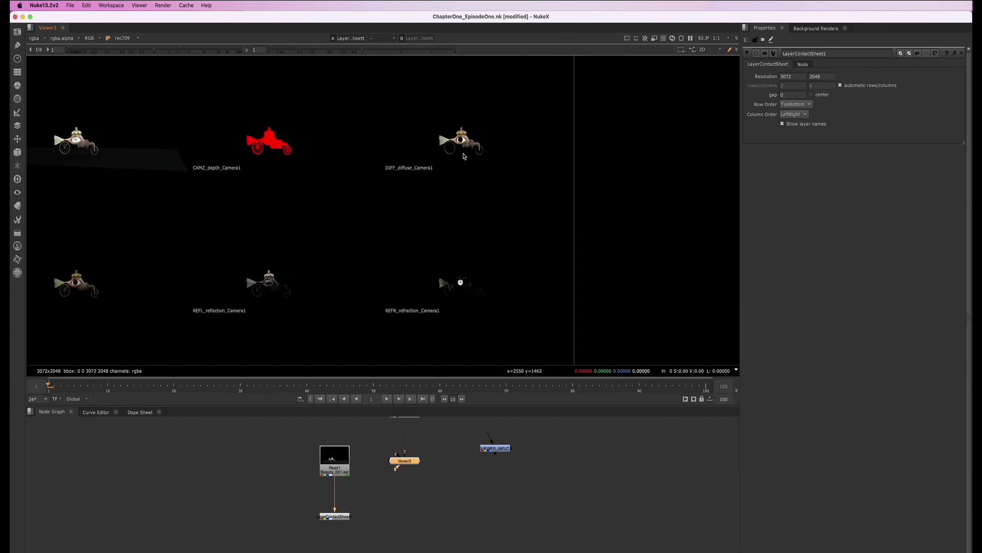
scroll(461, 155, "up", 1)
scroll(458, 147, "down", 2)
scroll(223, 238, "down", 1)
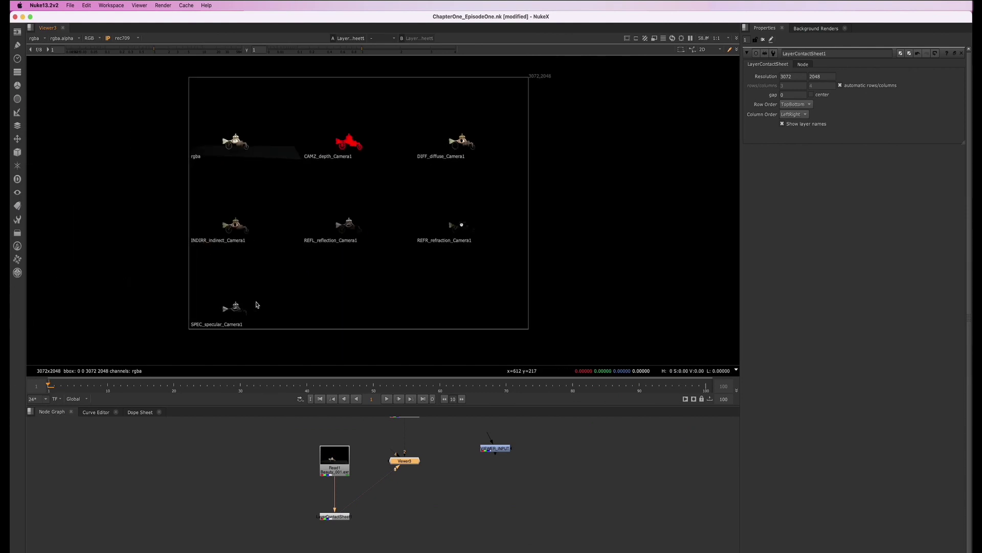